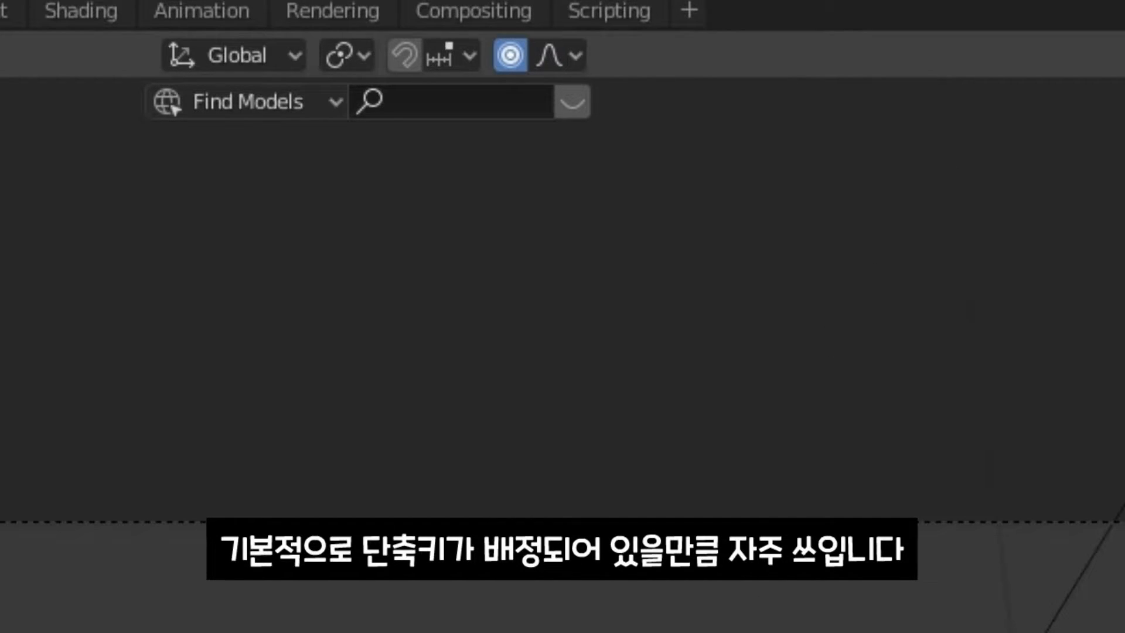
Turn on Connected Only for proportional editing and bring up the proportional falloff types without changing the Smooth falloff.
key(alt+o)
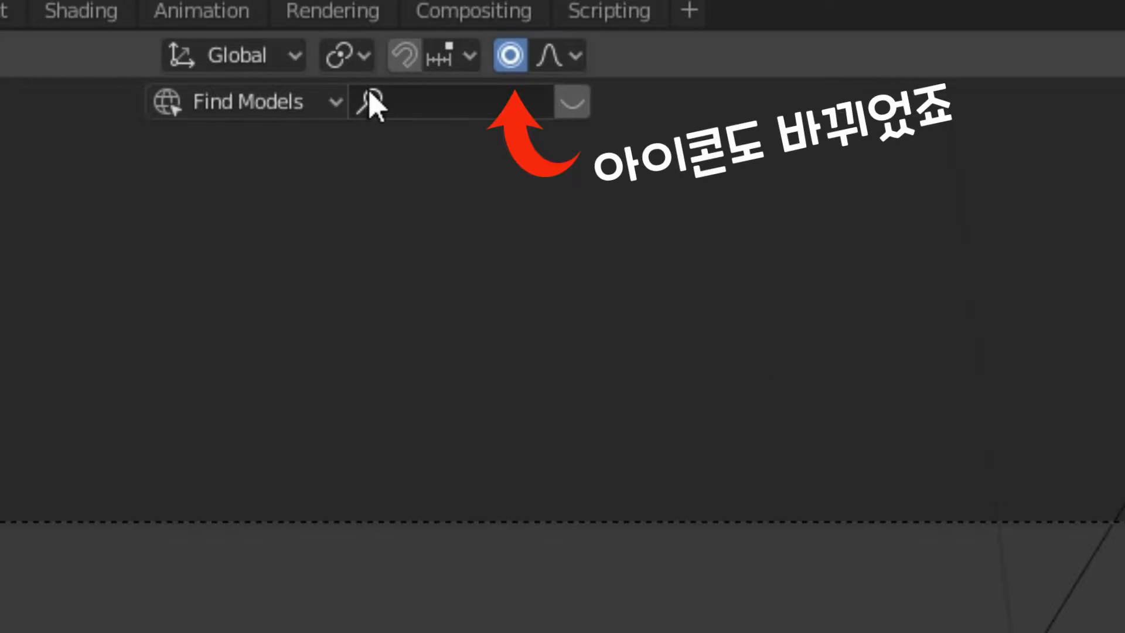
click(550, 66)
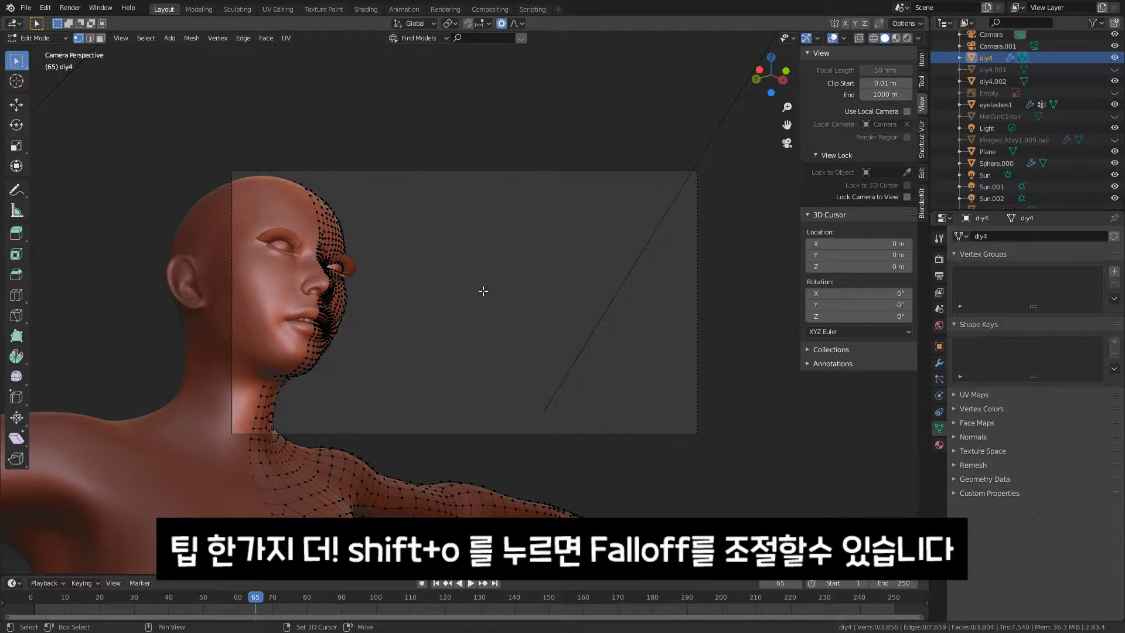
key(shift+o)
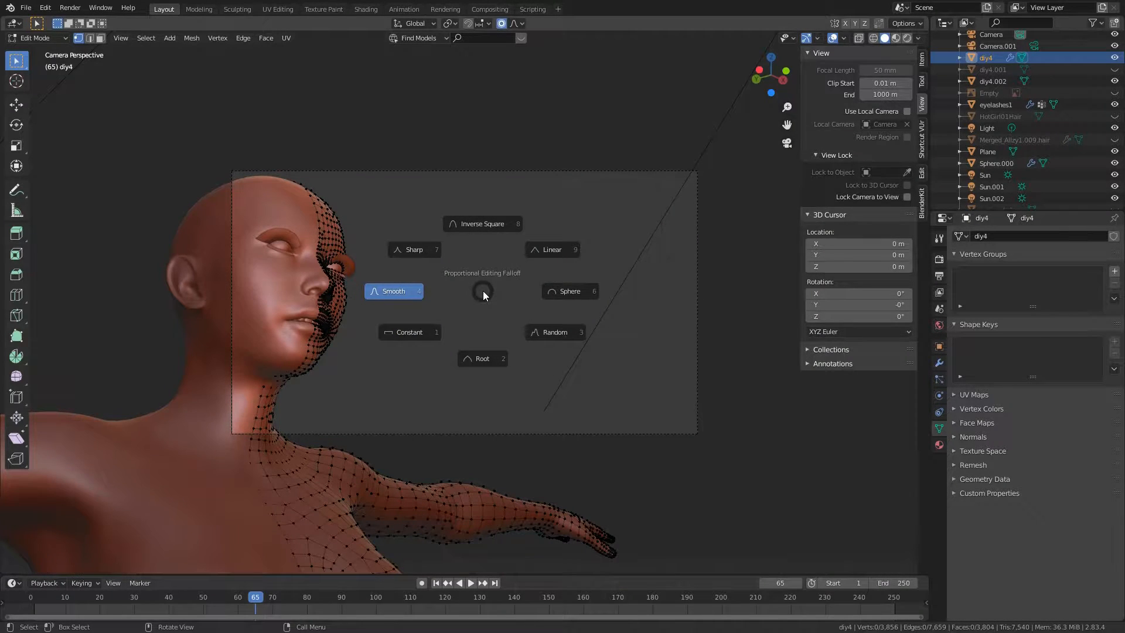
key(Escape)
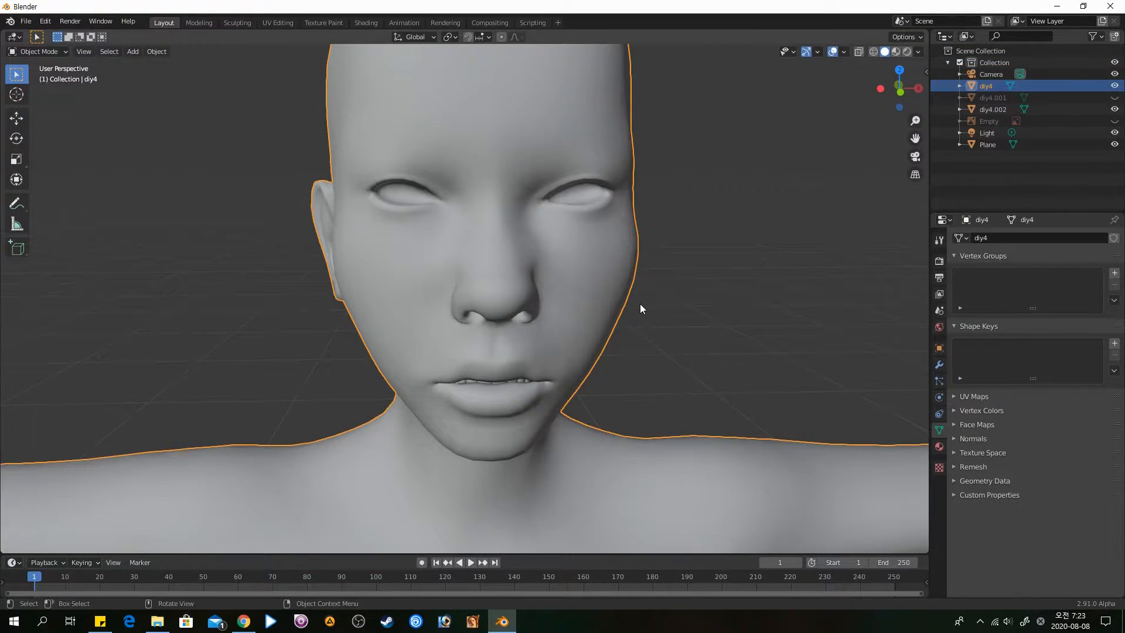
Enter Edit Mode on the head mesh and pick the short path of vertices across the front of the lower lip.
scroll(640, 303, down, 3)
middle_drag(621, 332, 567, 215)
scroll(620, 316, up, 4)
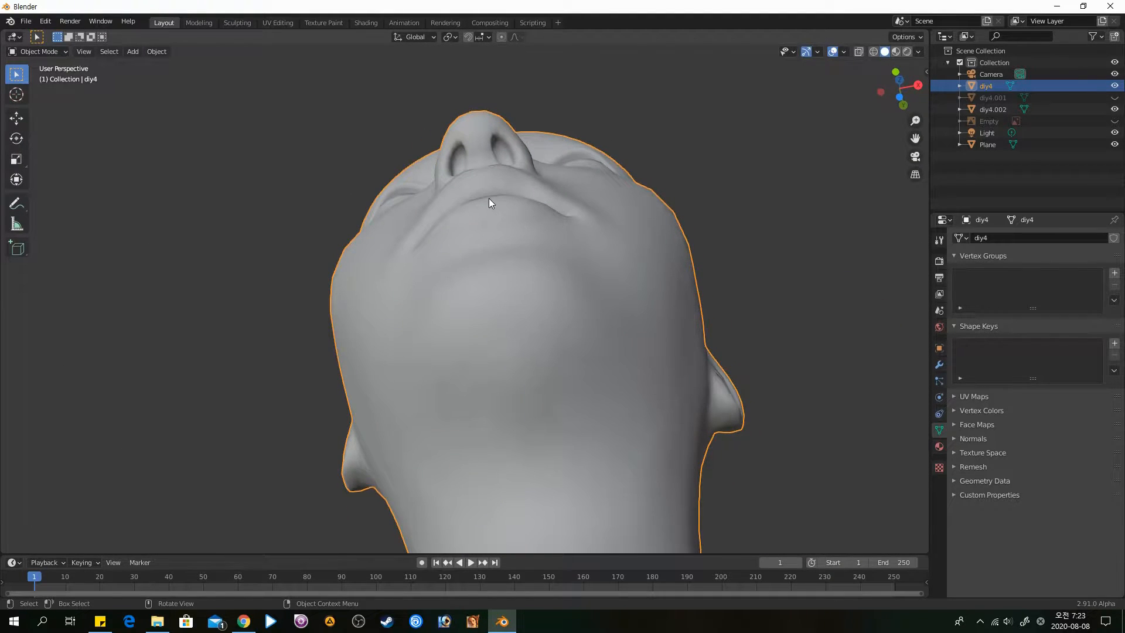
middle_drag(508, 234, 648, 320)
key(Tab)
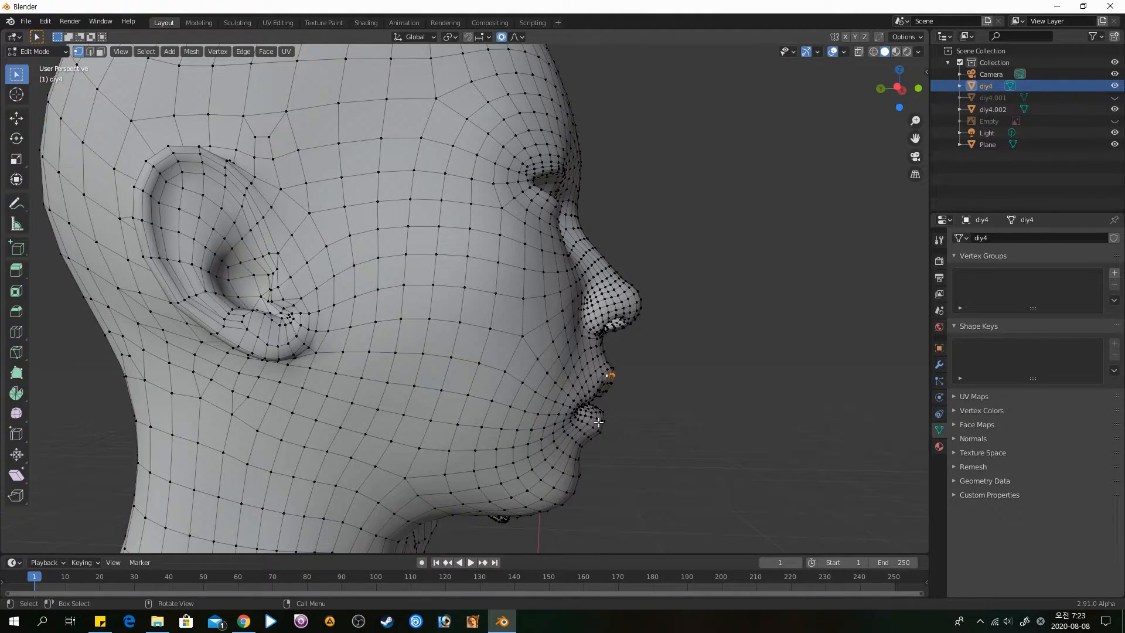
middle_drag(622, 428, 588, 224)
ctrl+click(474, 212)
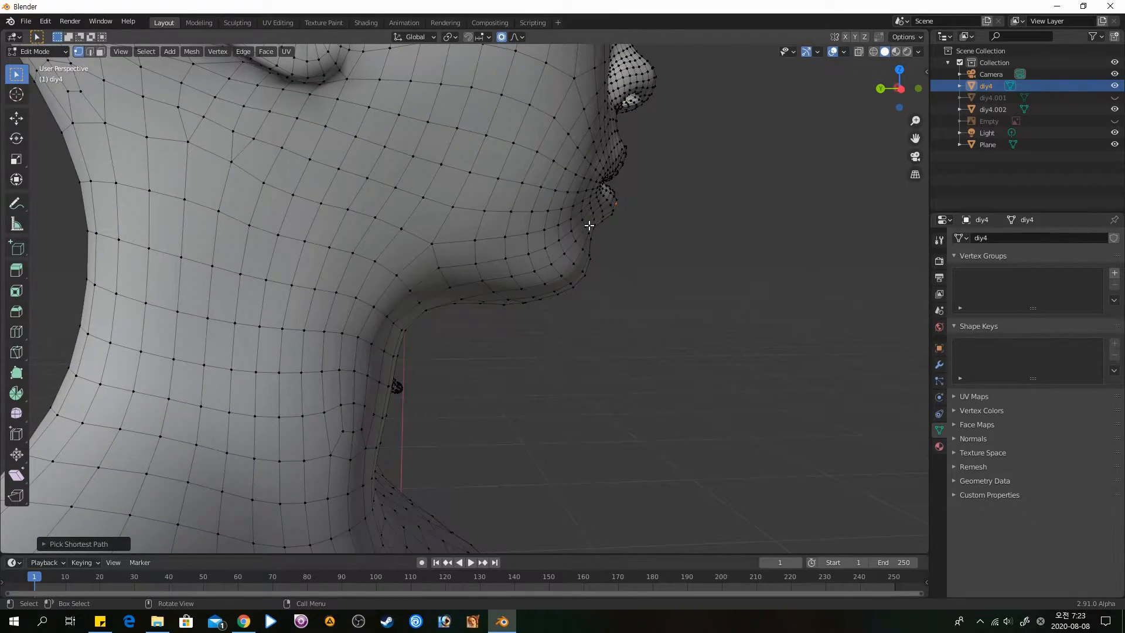
Move the selected lower-lip vertices back along Y by about 0.0028 m with Smooth proportional falloff at size 0.01.
key(KP_3)
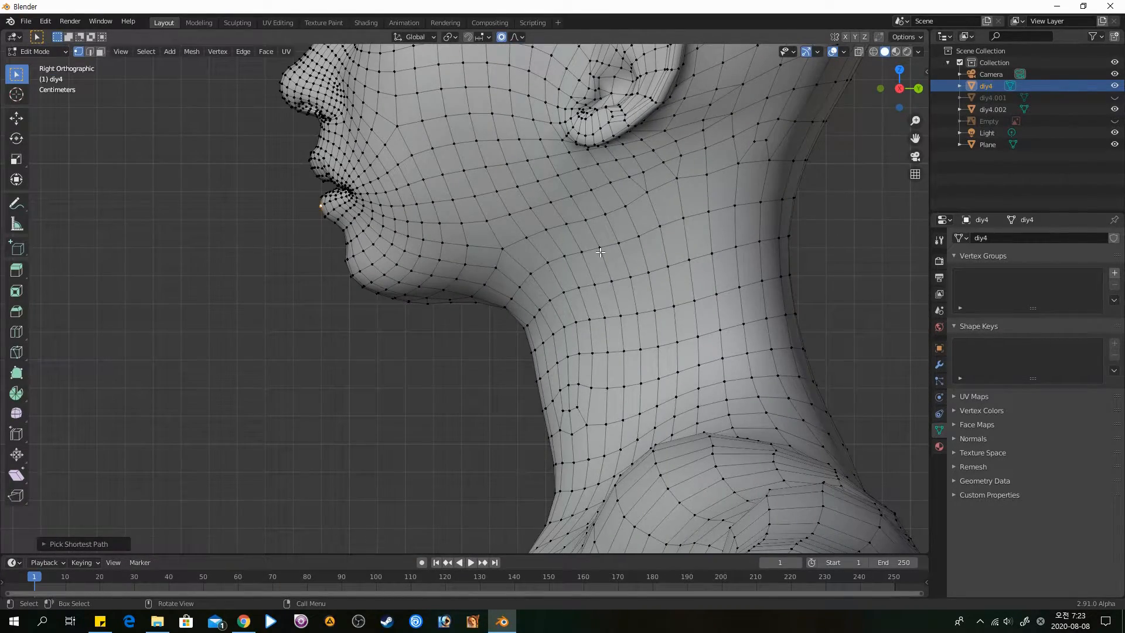
scroll(626, 253, up, 4)
key(g)
key(y)
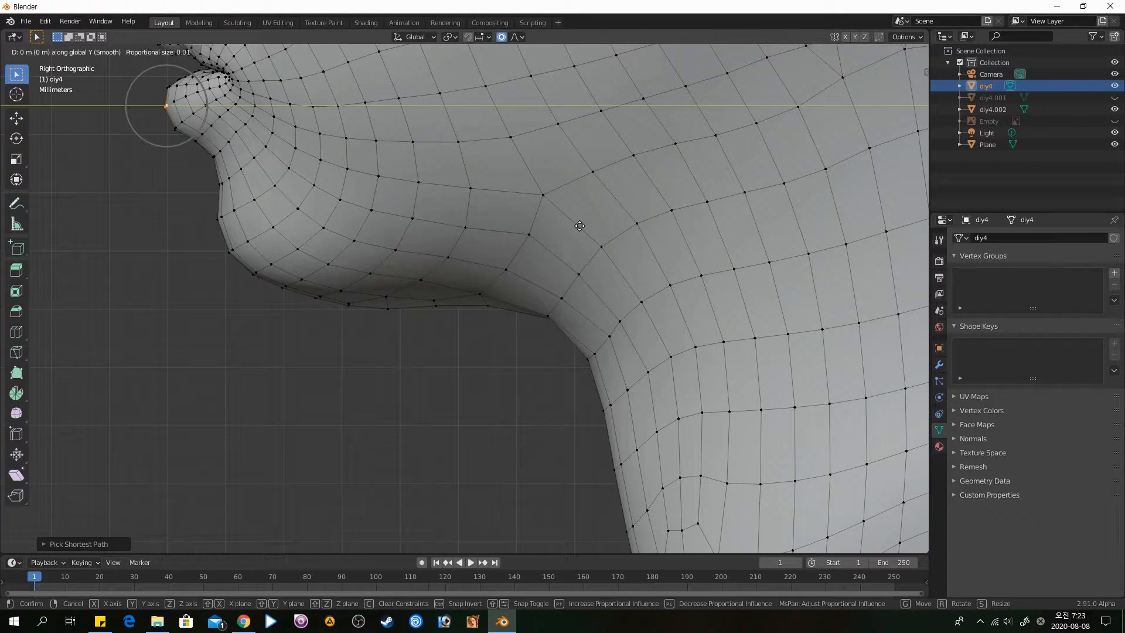
scroll(583, 226, down, 8)
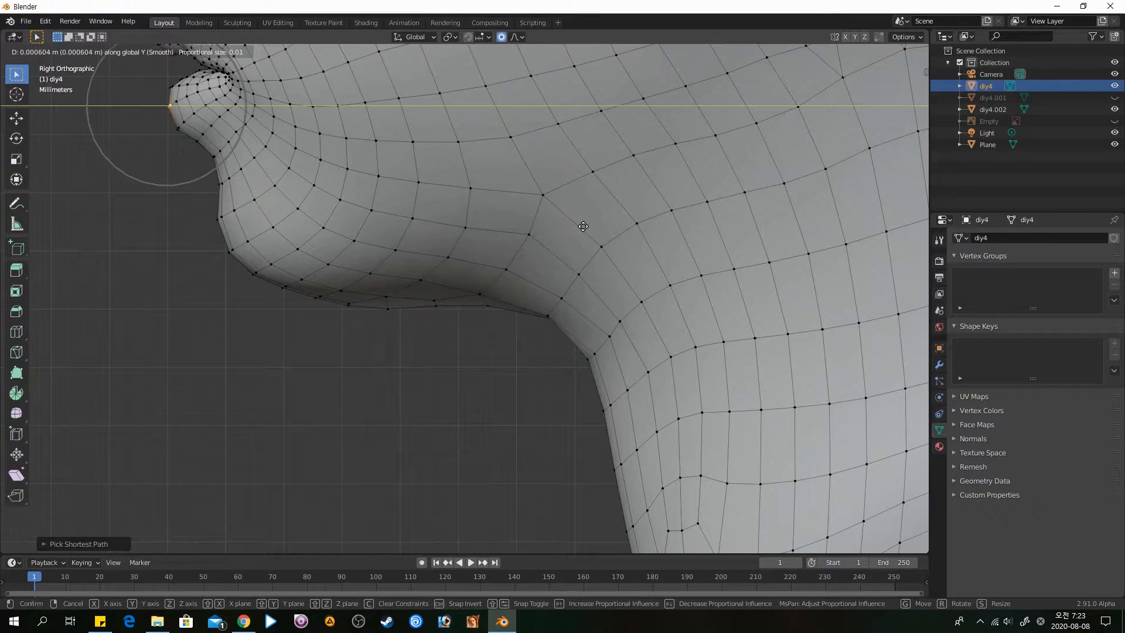
scroll(586, 227, up, 2)
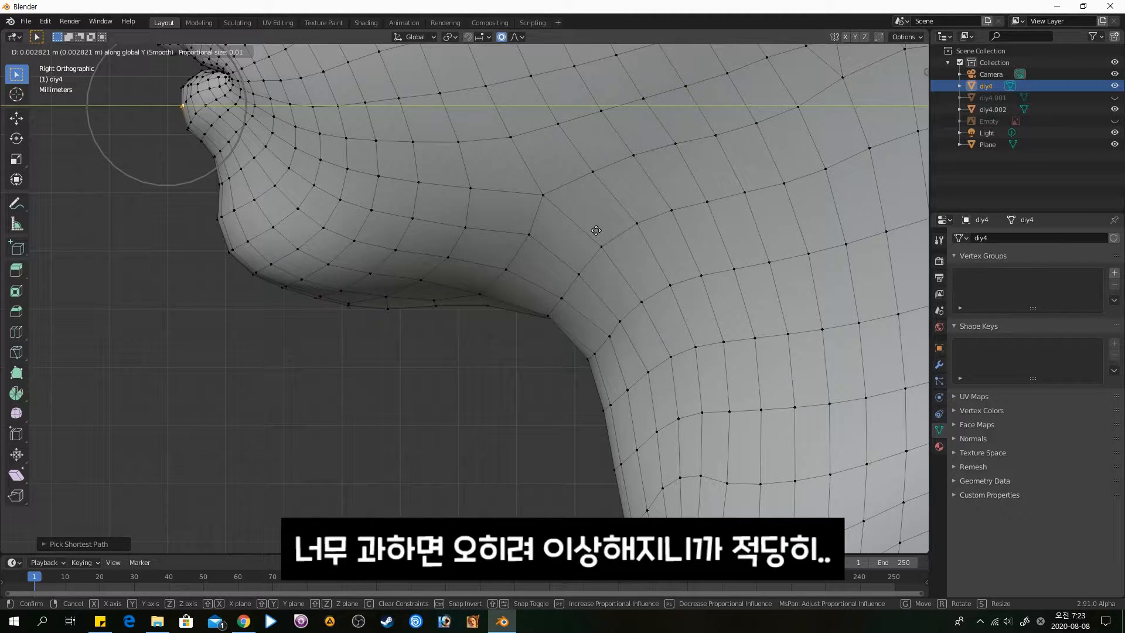
click(594, 231)
Check the lips from below in Object Mode, then move the lower-lip vertices forward along Y by about 0.0011 m.
key(Tab)
mouse_move(587, 223)
middle_down()
mouse_move(514, 211)
mouse_move(623, 113)
mouse_move(574, 146)
mouse_move(570, 181)
mouse_move(621, 244)
mouse_move(579, 223)
middle_up()
key(Tab)
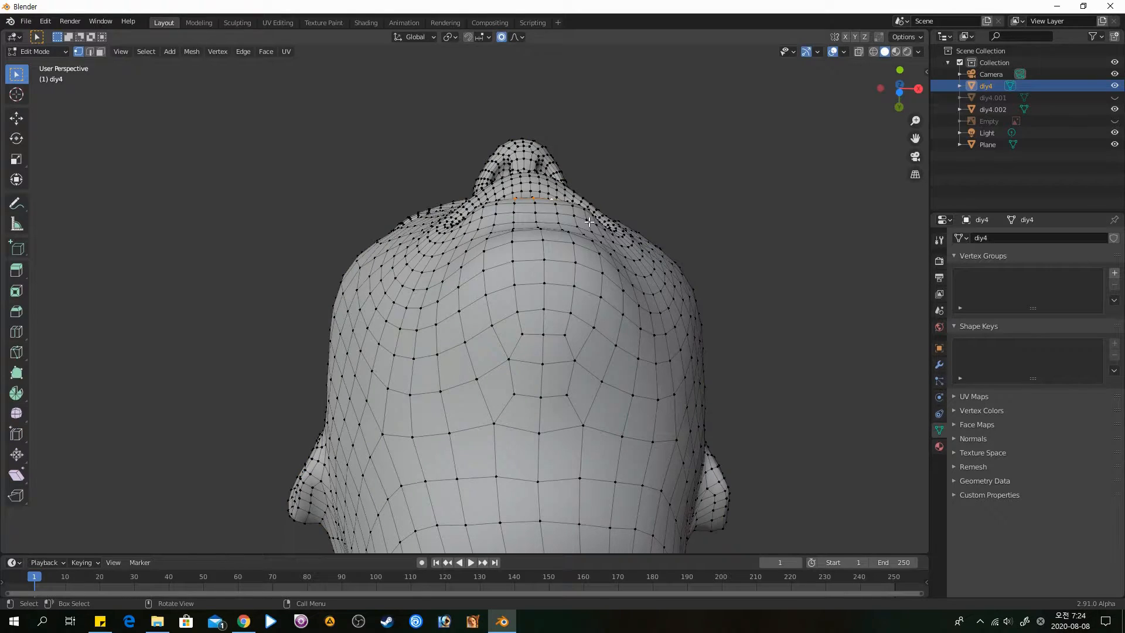
key(g)
key(y)
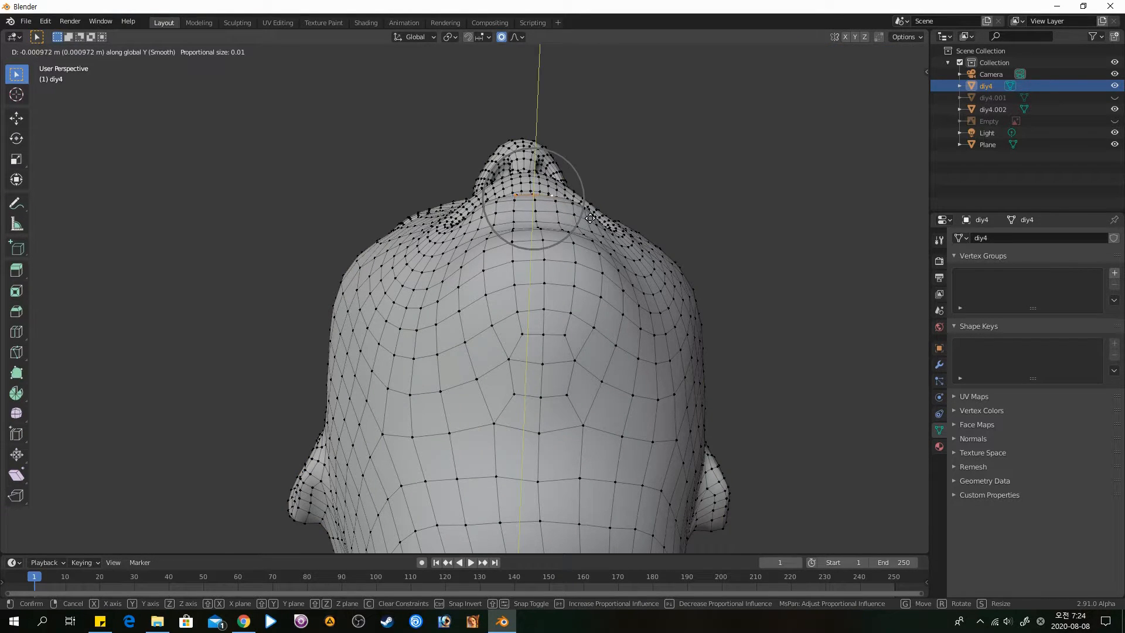
scroll(592, 217, up, 3)
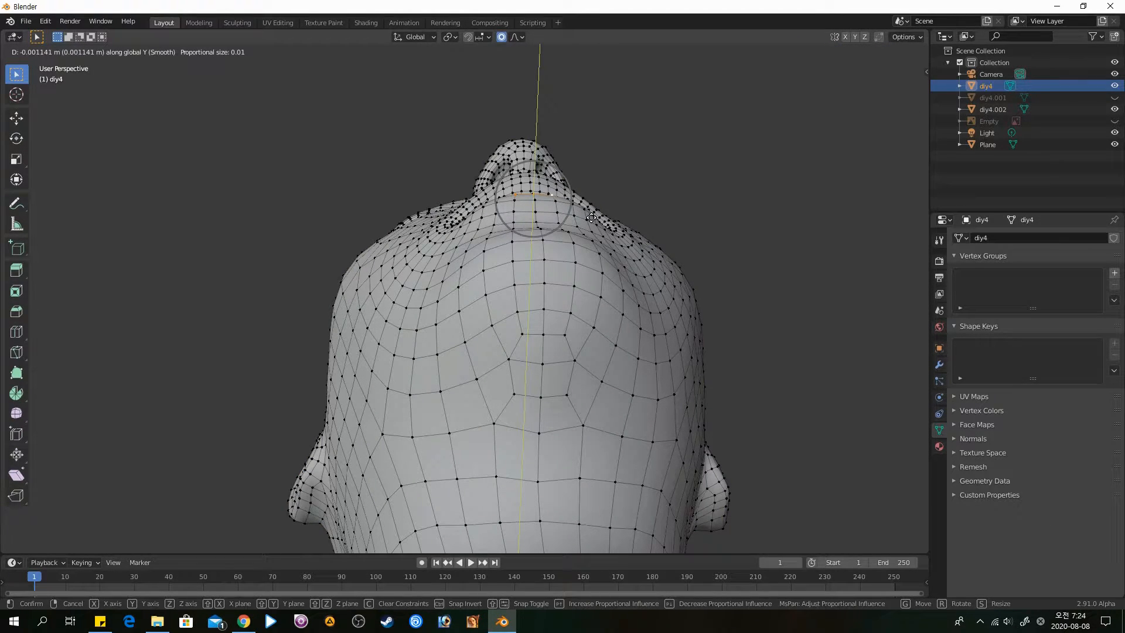
click(592, 217)
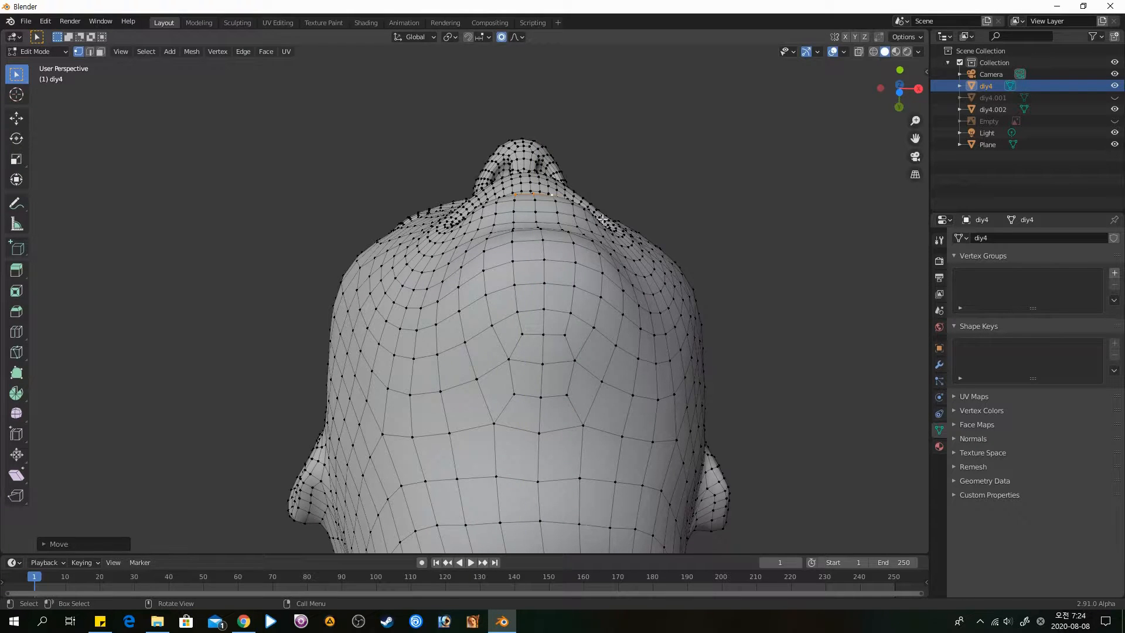
Inspect the lips and mouth corners from the side and front in Object Mode and Edit Mode.
key(Tab)
click(715, 205)
middle_drag(704, 206, 427, 268)
scroll(683, 342, down, 5)
scroll(427, 269, up, 2)
key(Tab)
shift+middle_drag(455, 224, 459, 320)
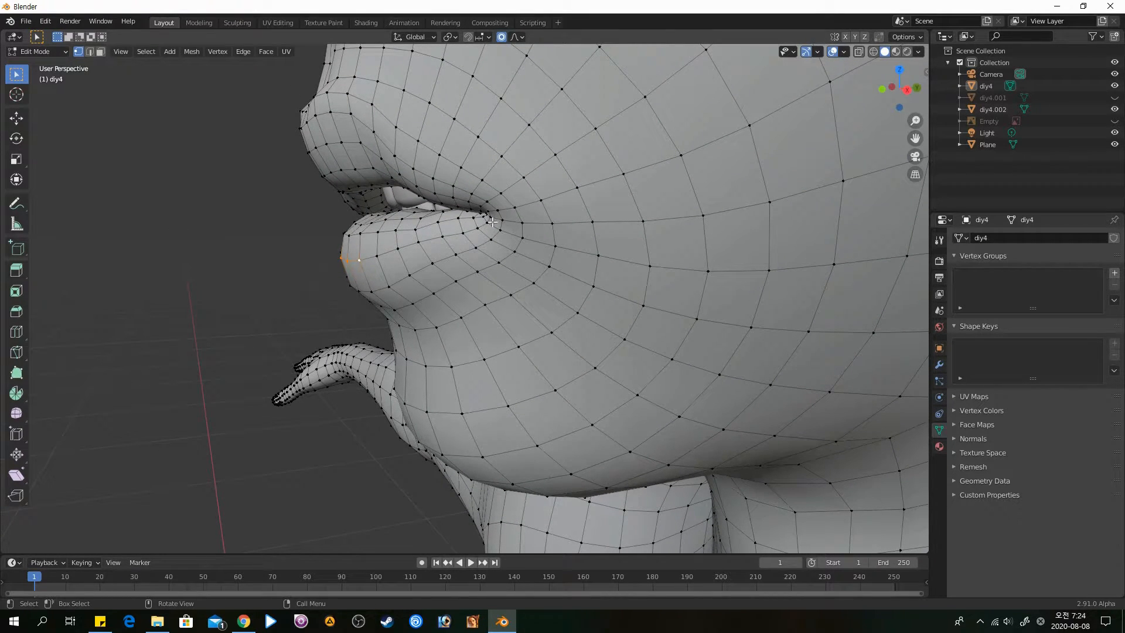
middle_drag(521, 256, 603, 256)
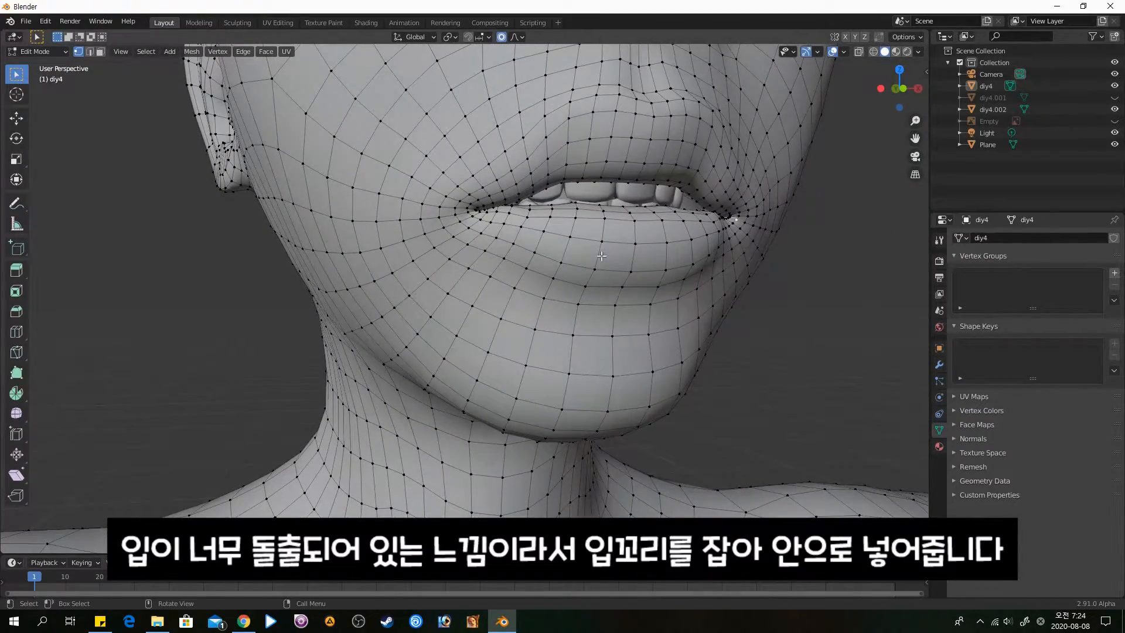
Select the vertices at both mouth corners through the mesh with X-ray in the right view, checking them from the front.
key(KP_3)
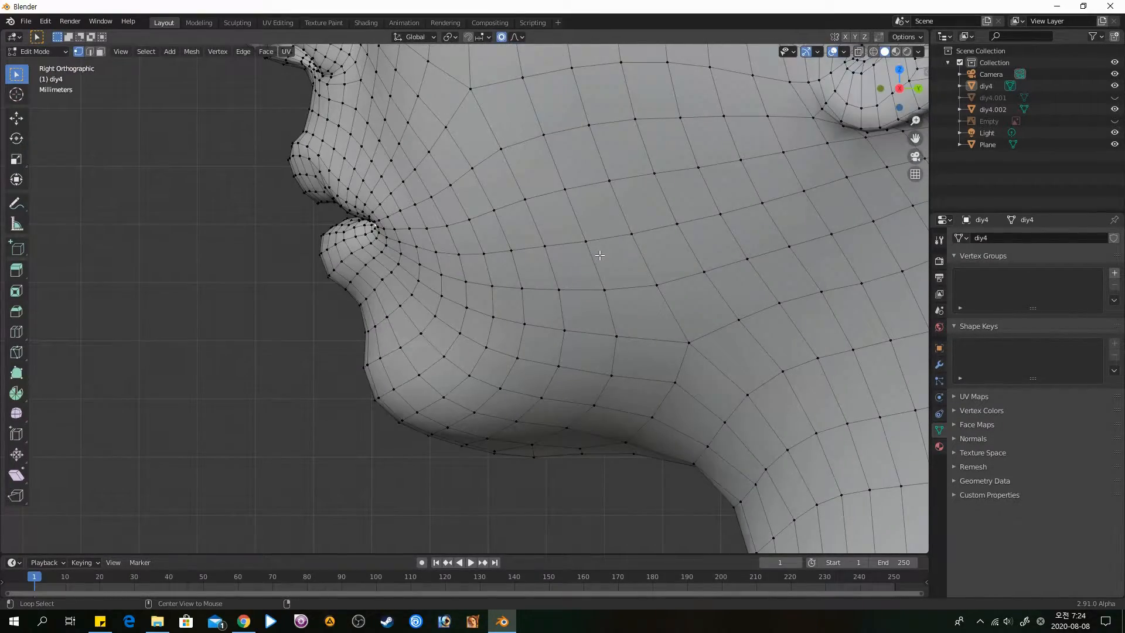
key(alt+z)
scroll(423, 242, up, 6)
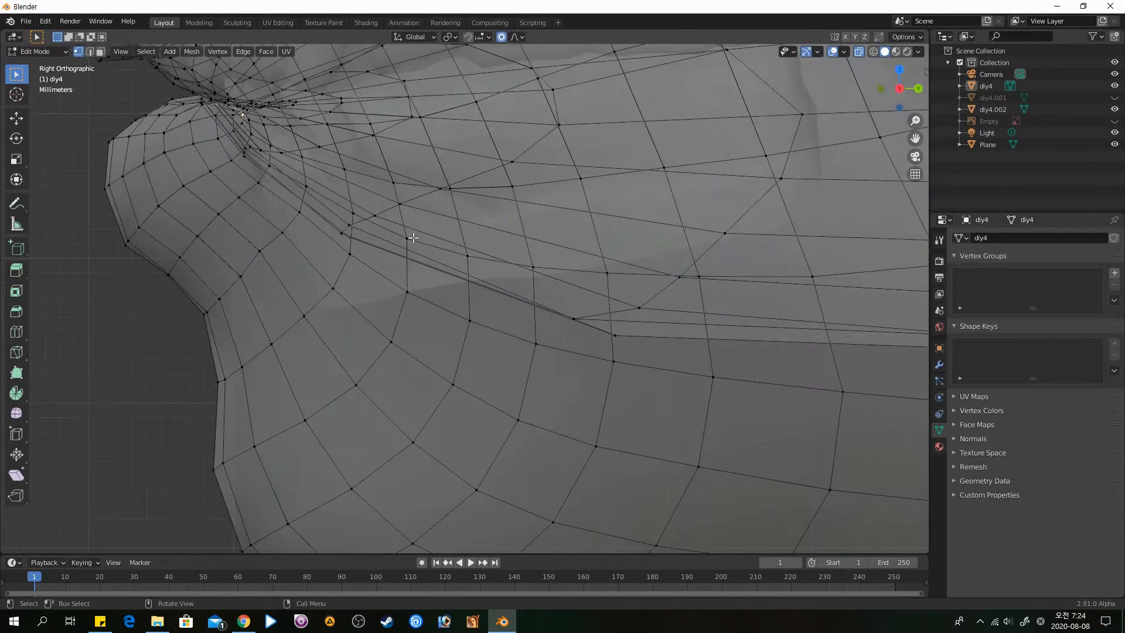
shift+middle_drag(248, 181, 610, 373)
scroll(719, 480, up, 4)
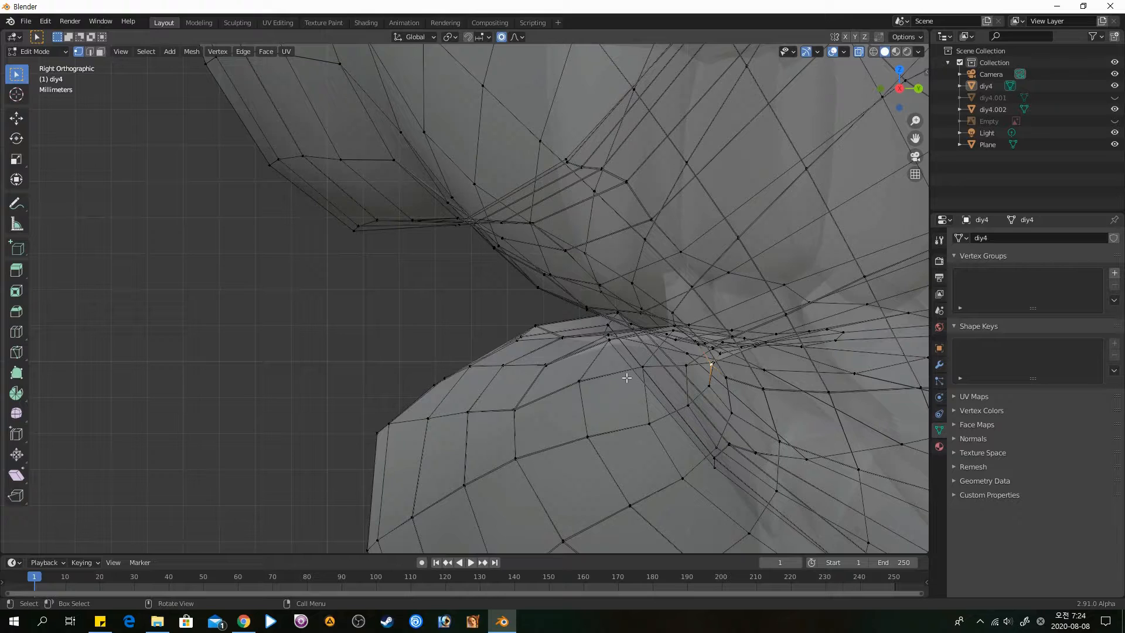
click(714, 368)
key(KP_1)
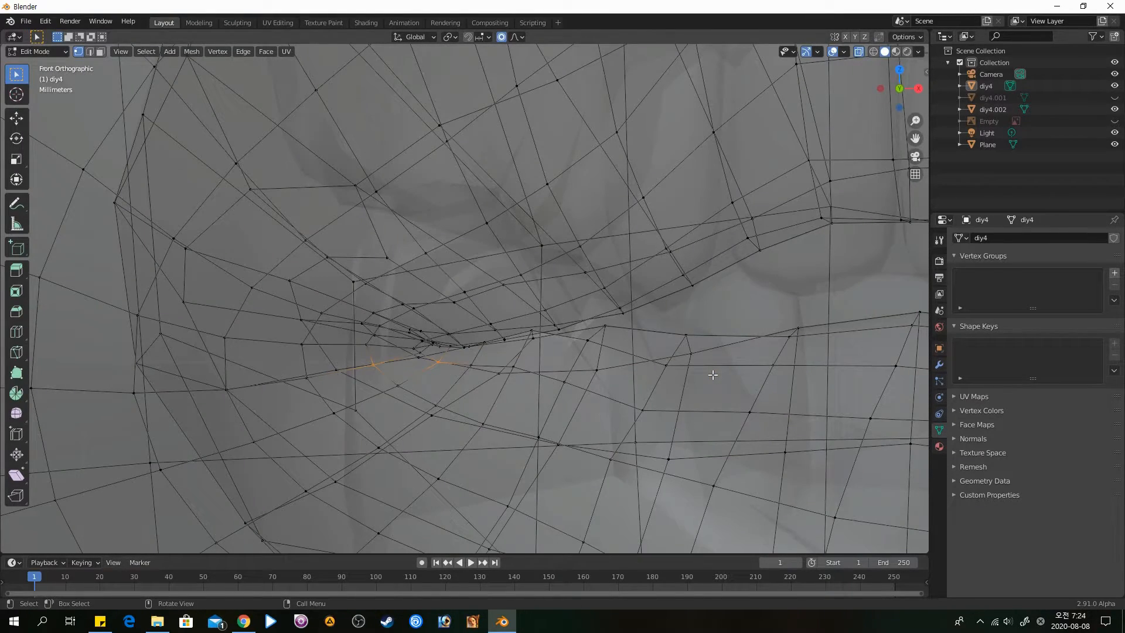
scroll(615, 242, down, 4)
scroll(615, 184, down, 4)
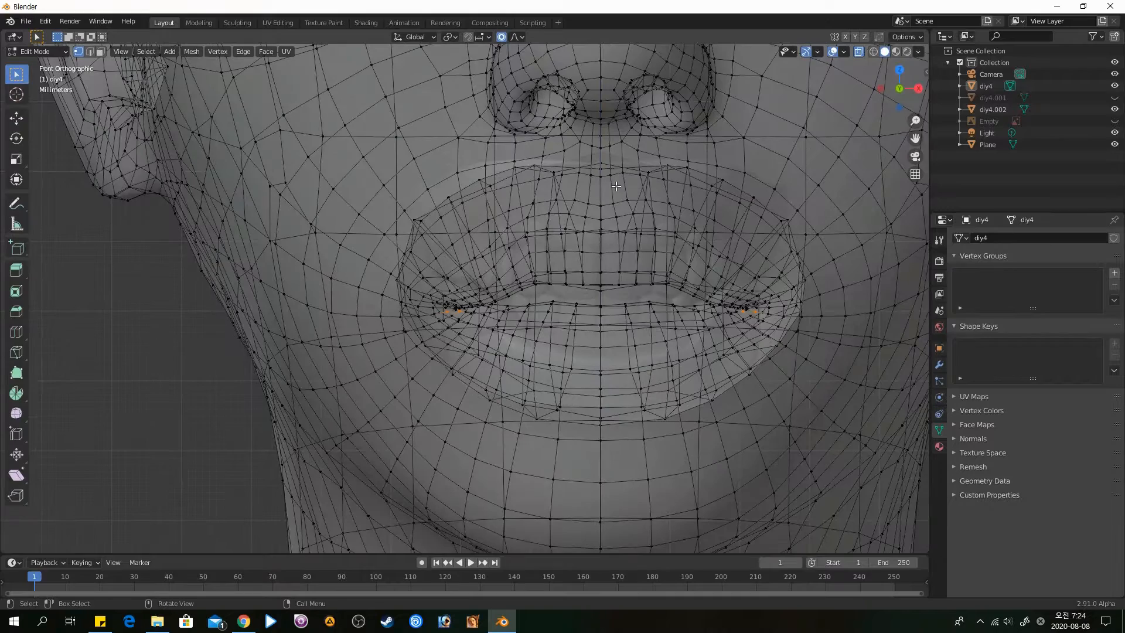
scroll(761, 269, up, 5)
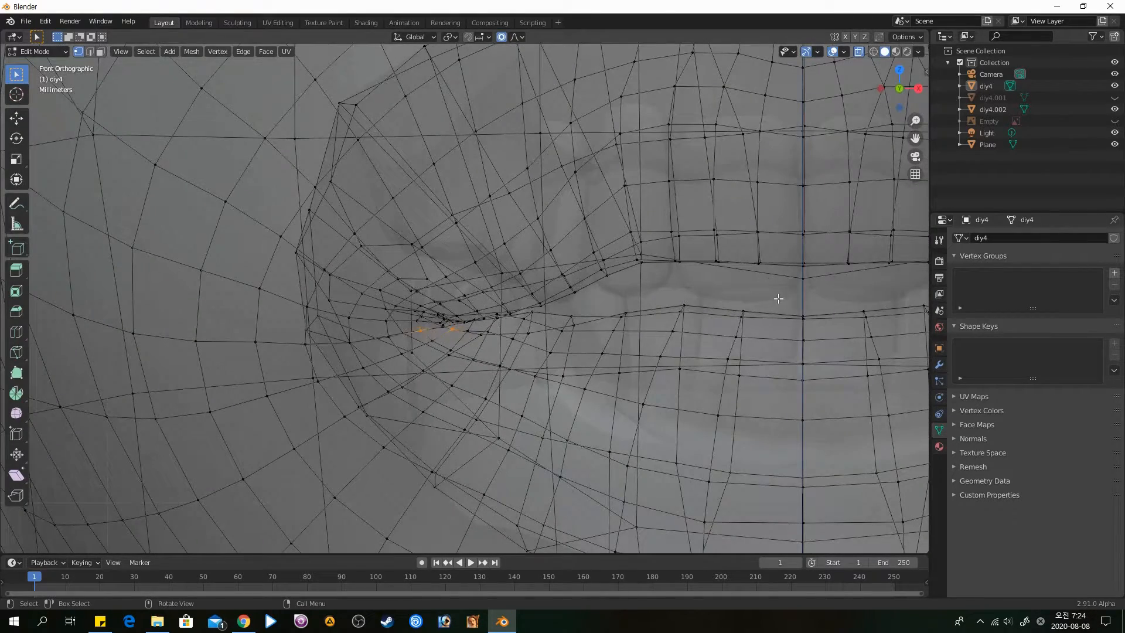
Turn off X-ray and move both mouth corners back along Y by about 0.0043 m with Smooth proportional falloff at size 0.02.
key(KP_3)
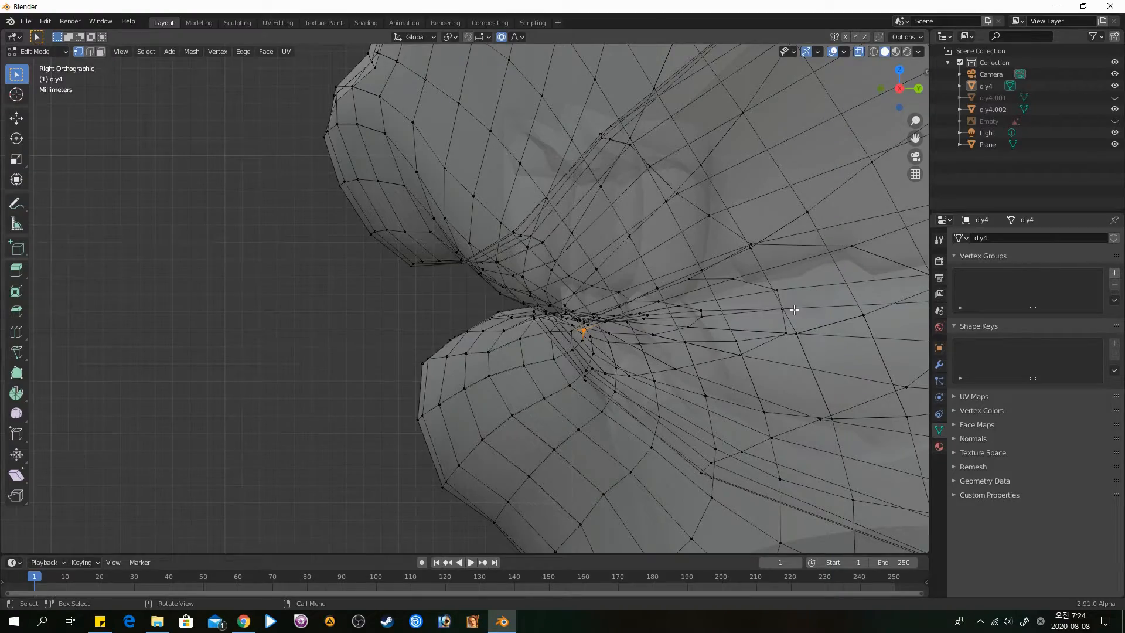
scroll(794, 309, down, 4)
key(alt+z)
middle_drag(611, 313, 655, 318)
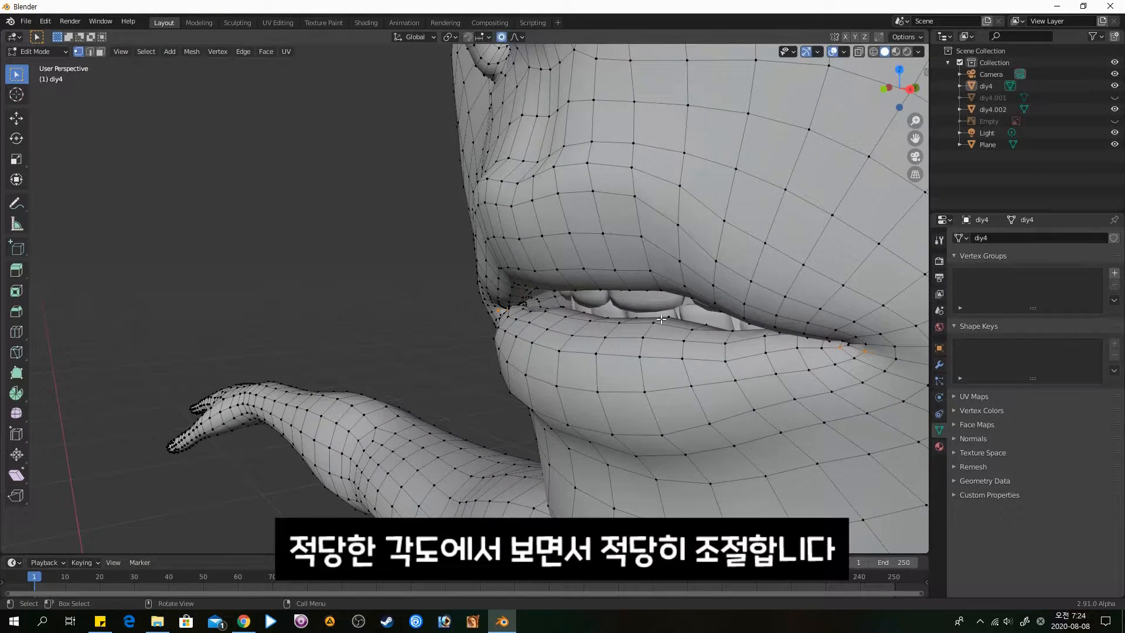
key(g)
key(y)
scroll(675, 317, down, 3)
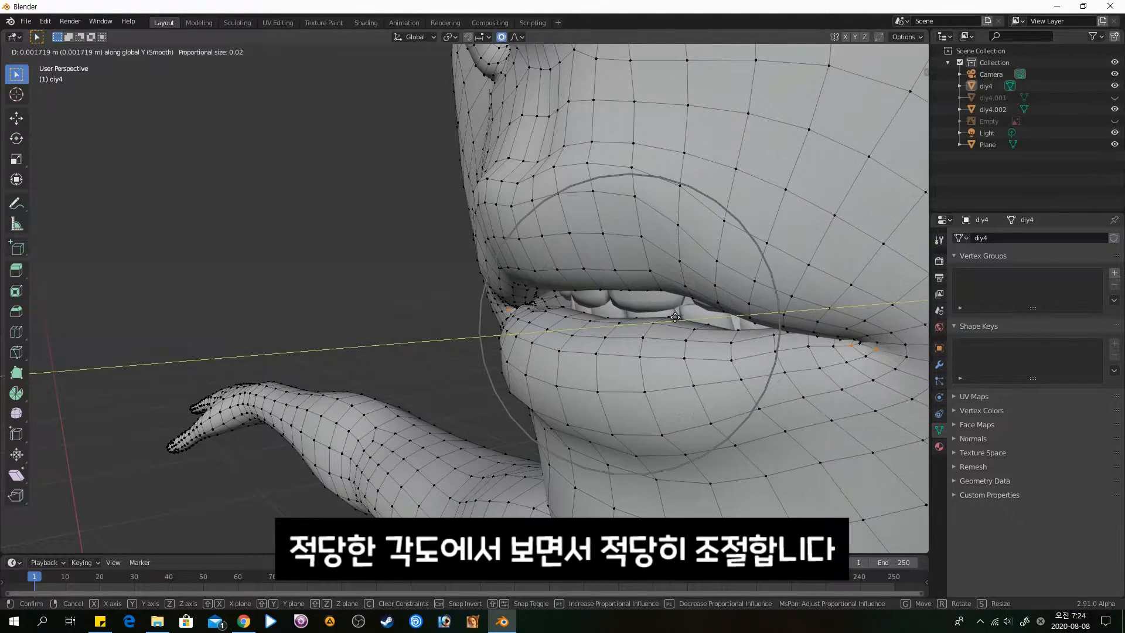
scroll(676, 316, down, 3)
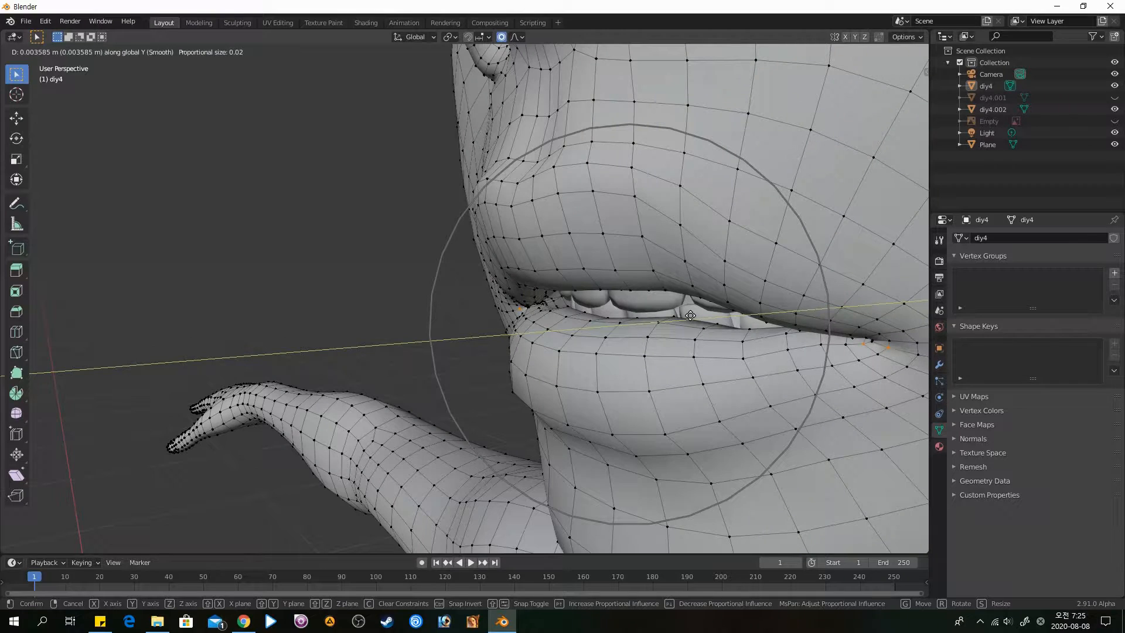
scroll(690, 315, up, 2)
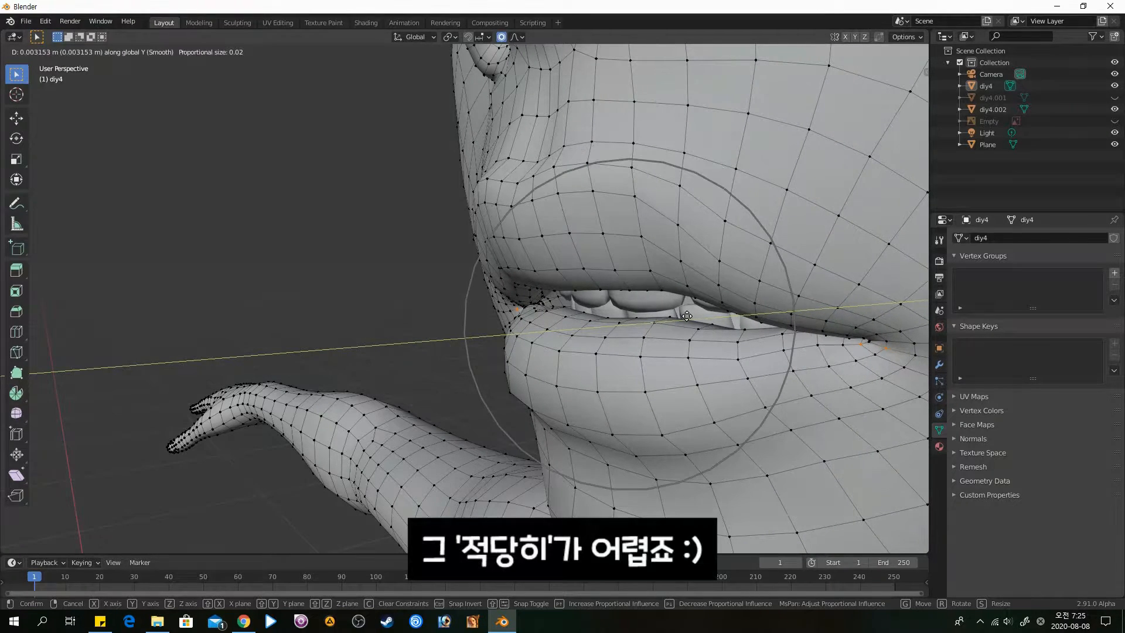
scroll(693, 317, down, 2)
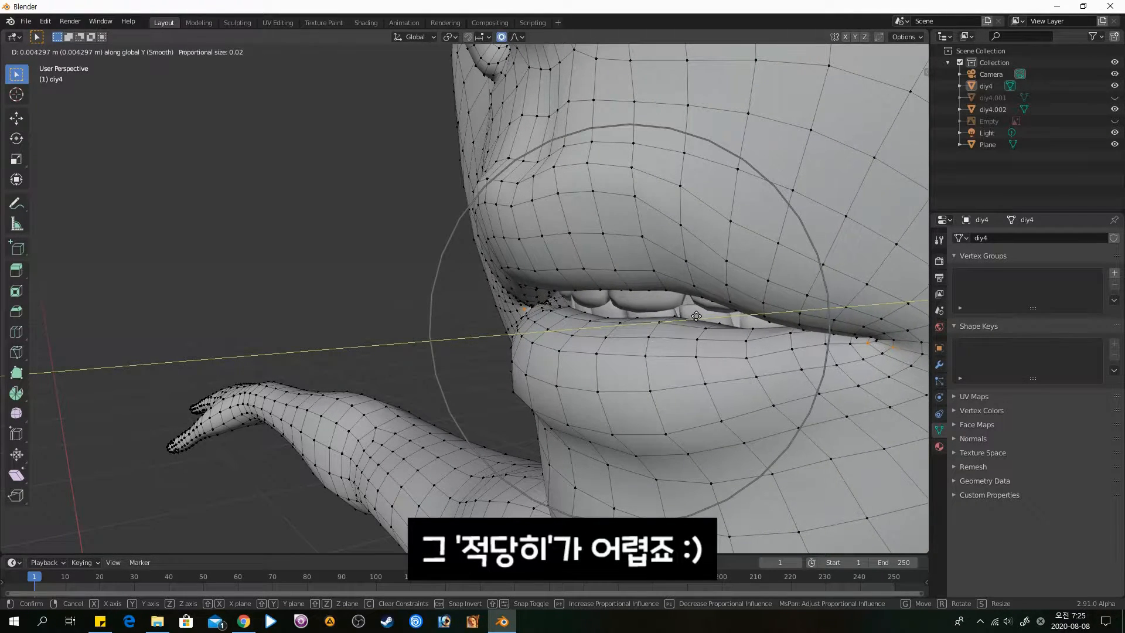
click(695, 316)
Inspect the mouth and nose shape from several angles in Object Mode.
scroll(688, 325, down, 4)
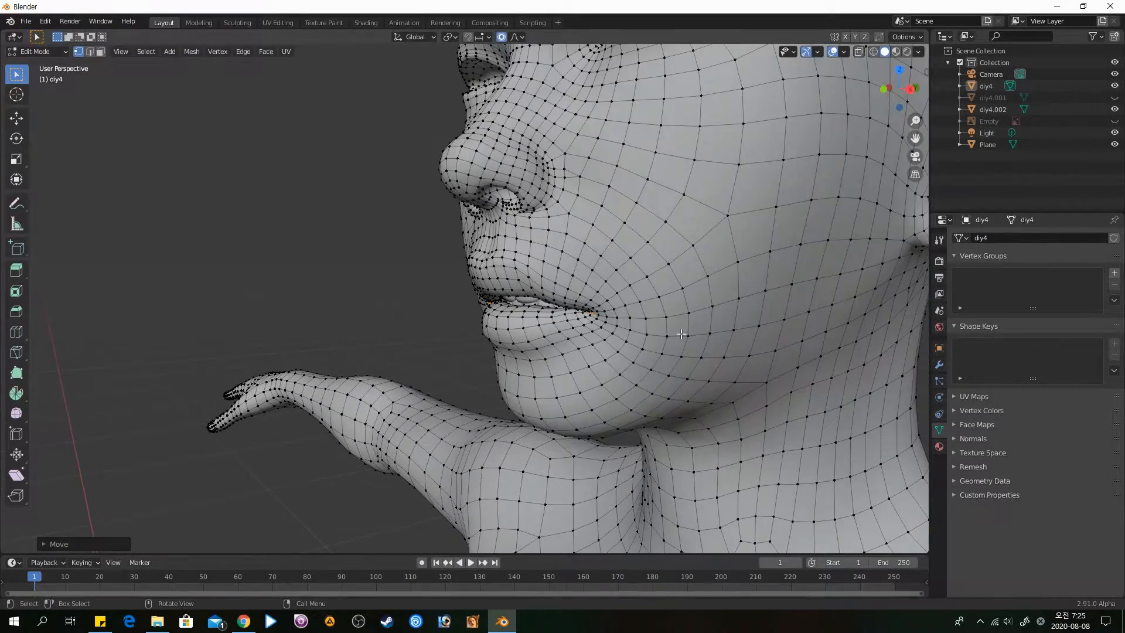
middle_drag(678, 325, 810, 286)
key(Tab)
middle_drag(727, 291, 413, 273)
scroll(609, 335, down, 3)
scroll(413, 273, up, 4)
Circle-select the nose tip and nostrils in Edit Mode from the right view with X-ray, deselecting stray vertices below the nose.
key(Tab)
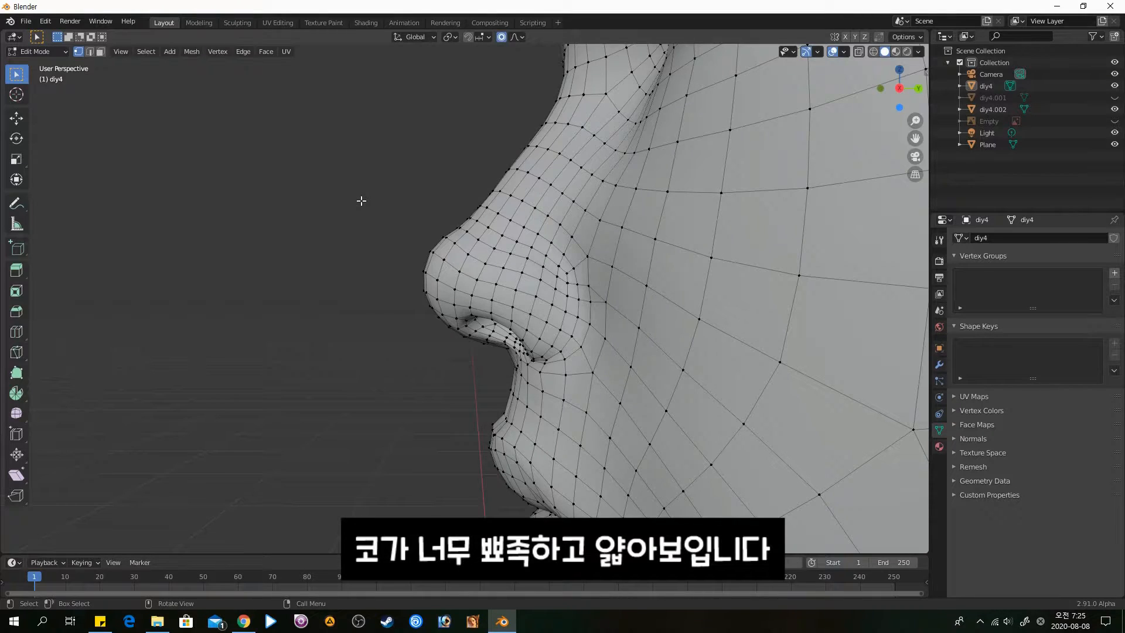
key(KP_3)
key(alt+z)
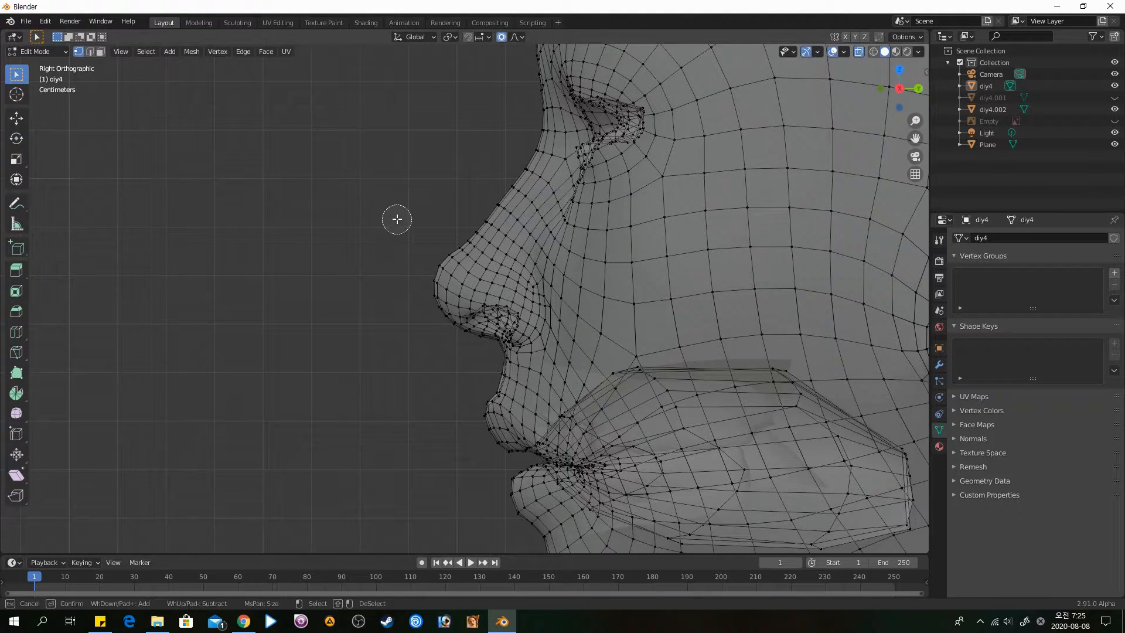
key(c)
mouse_move(405, 222)
mouse_down()
mouse_move(459, 293)
mouse_move(484, 292)
mouse_move(487, 303)
mouse_up()
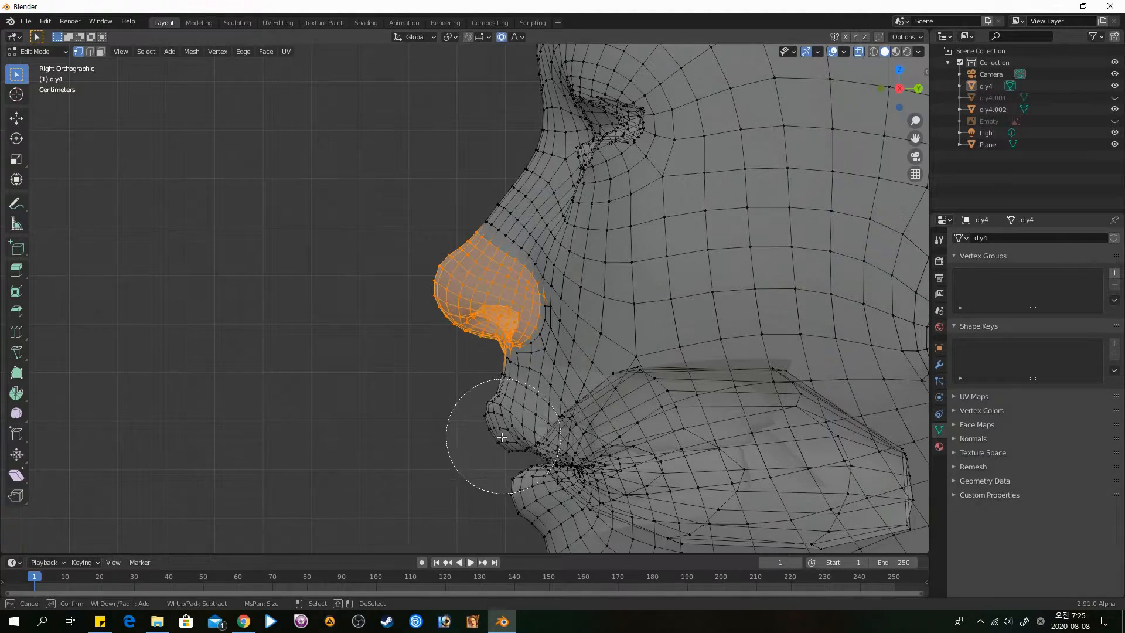
scroll(493, 405, down, 1)
middle_click(493, 408)
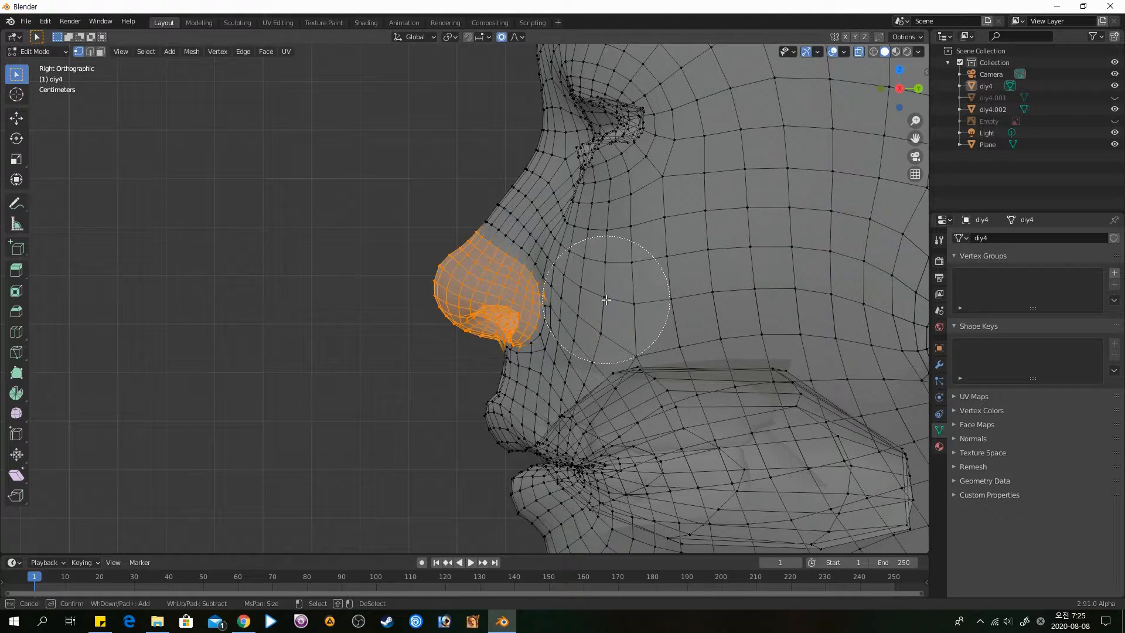
key(Escape)
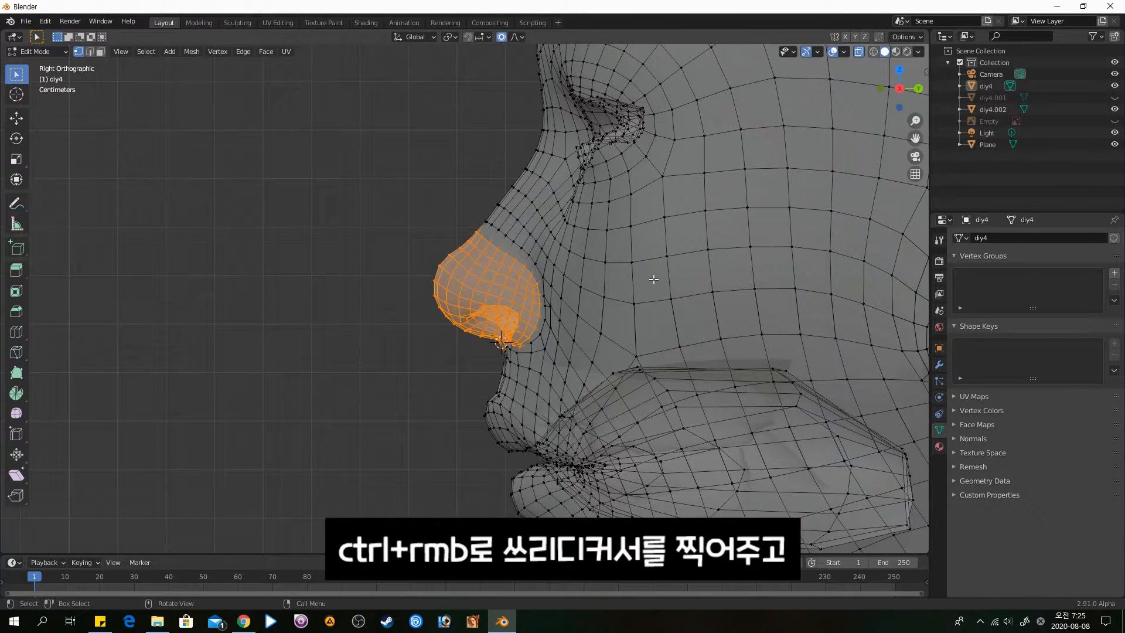
Set the pivot point to the 3D Cursor and rotate the selected nose by about 1.39° with Smooth proportional falloff at size 0.02.
key(period)
click(755, 265)
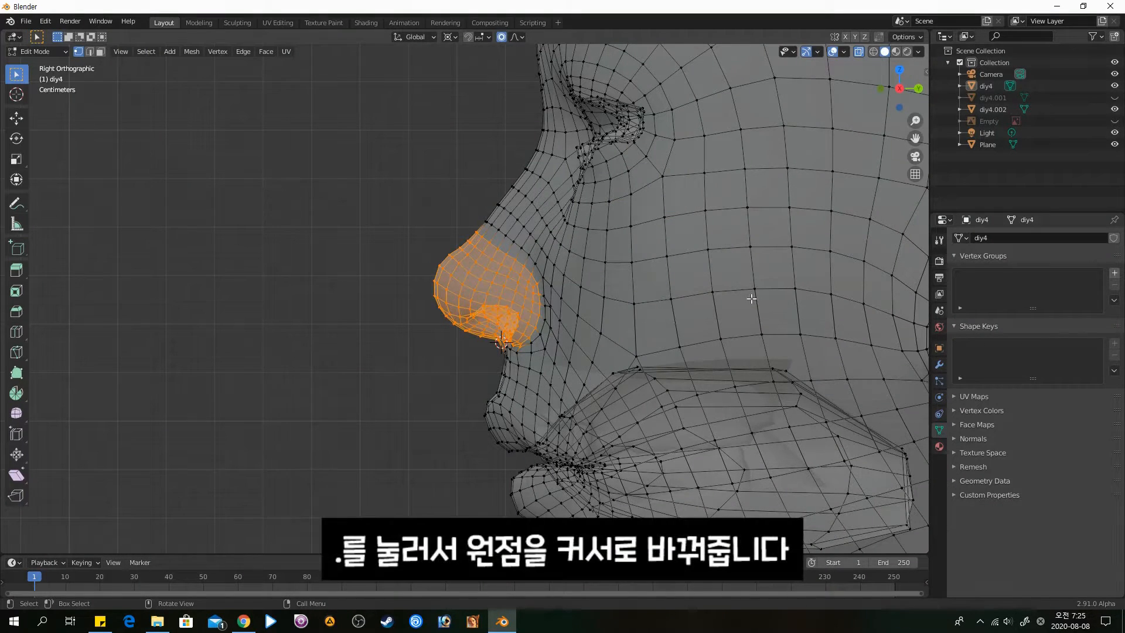
key(r)
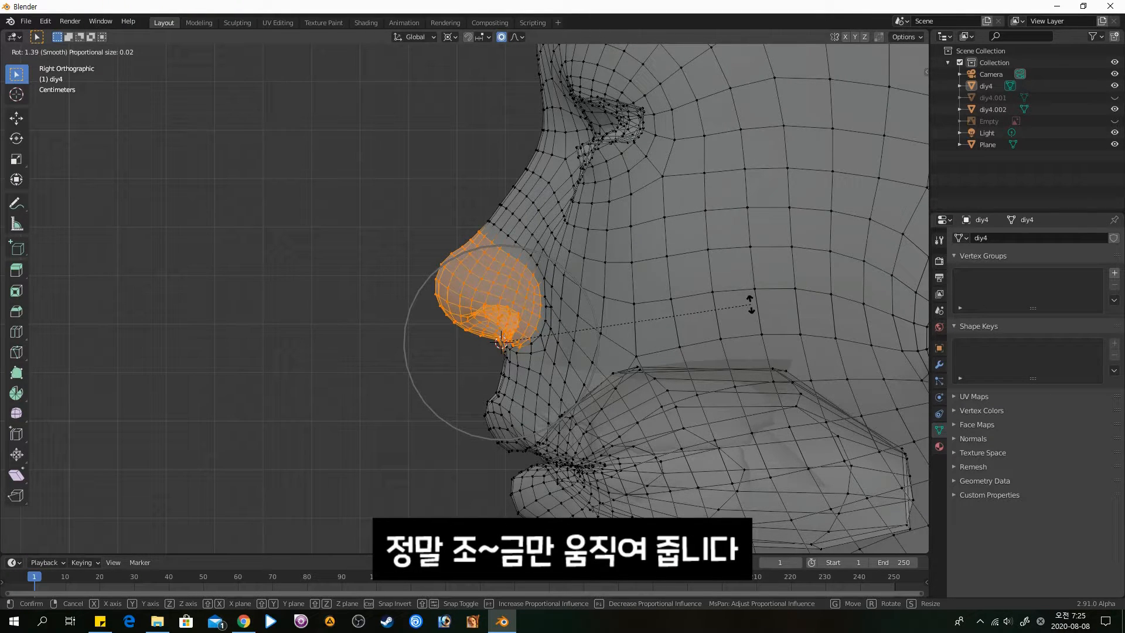
click(750, 304)
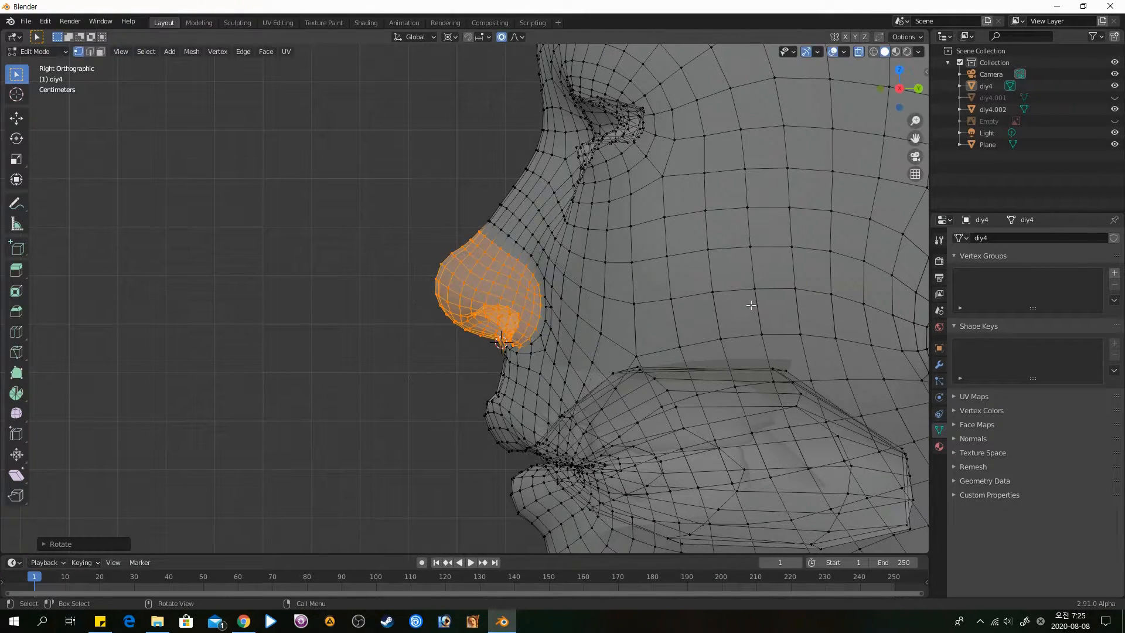
Inspect the rotated nose in Object Mode from several angles and in the right-side profile, with X-ray off.
key(Tab)
scroll(644, 300, down, 8)
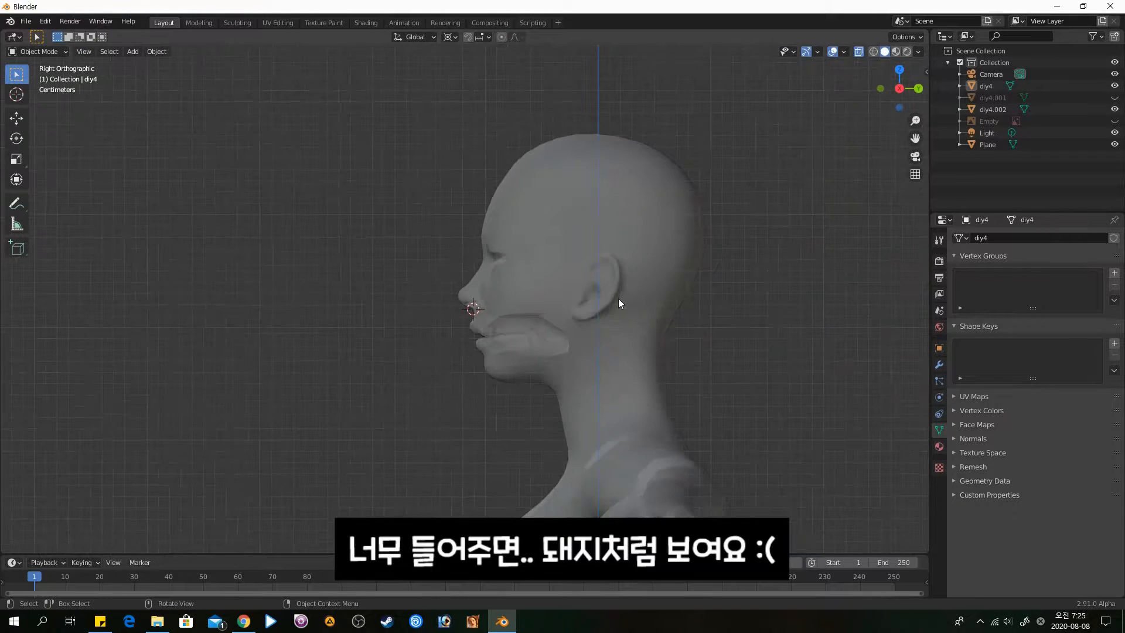
middle_drag(499, 290, 593, 290)
scroll(522, 287, up, 3)
scroll(528, 297, up, 4)
scroll(540, 293, up, 5)
scroll(540, 293, down, 5)
key(KP_3)
scroll(560, 262, down, 2)
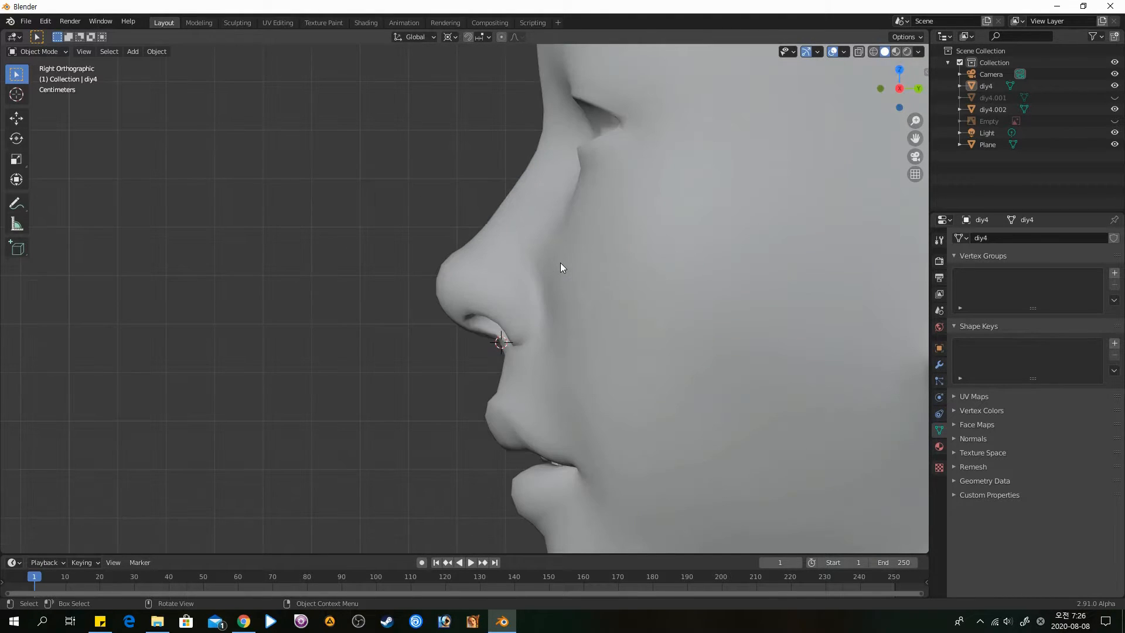
Return to Edit Mode and clear the nose selection, facing the nose bridge.
key(Tab)
scroll(559, 263, up, 4)
scroll(562, 258, up, 6)
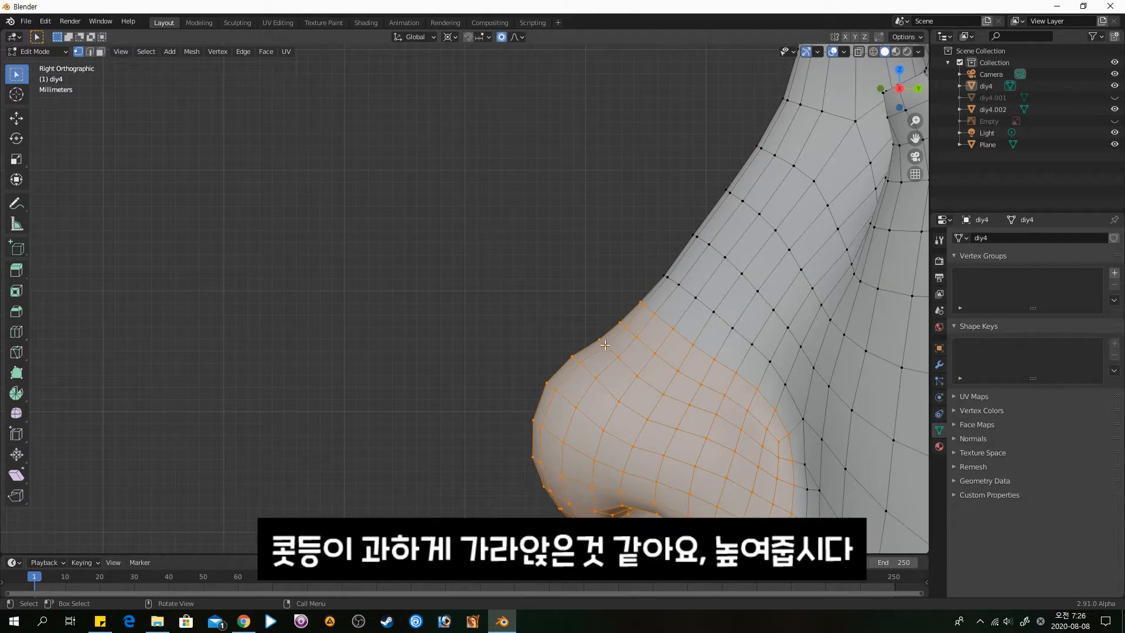
key(alt+a)
middle_drag(657, 341, 615, 346)
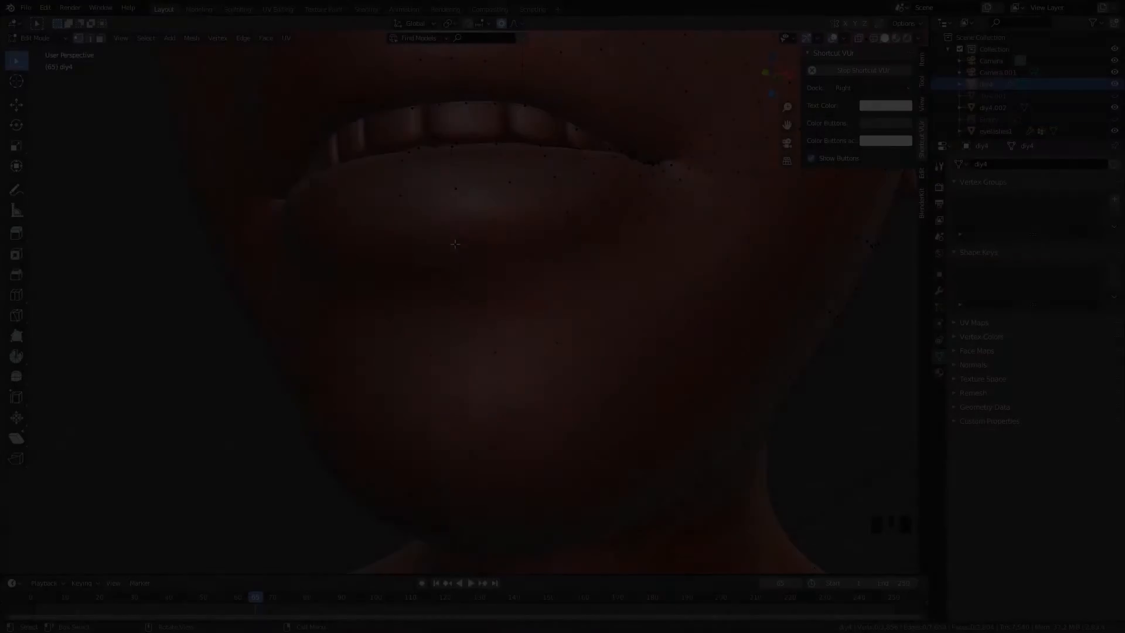
Between a lower-lip vertex and a chin vertex, try selecting the filled region, the shortest path, and only the two vertices.
click(465, 236)
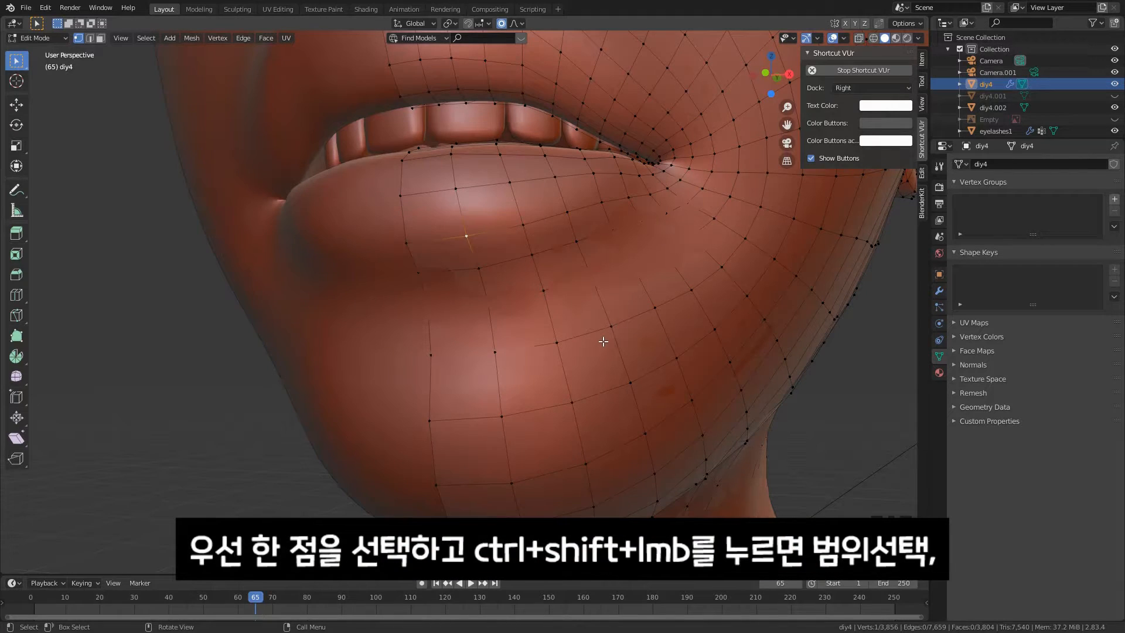
ctrl+shift+click(629, 383)
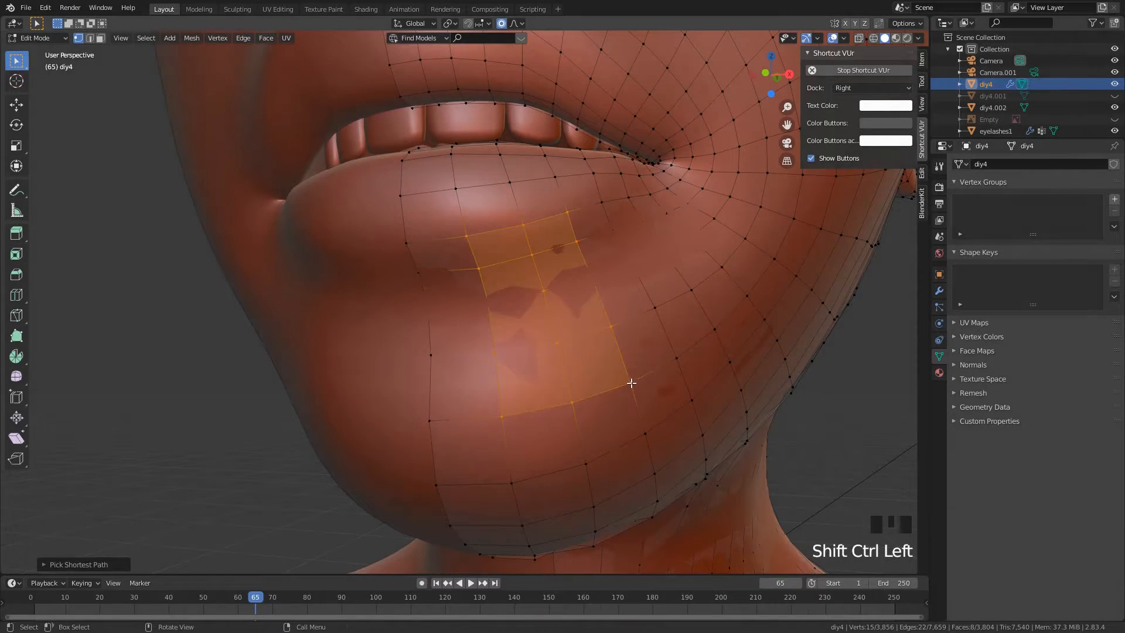
click(467, 237)
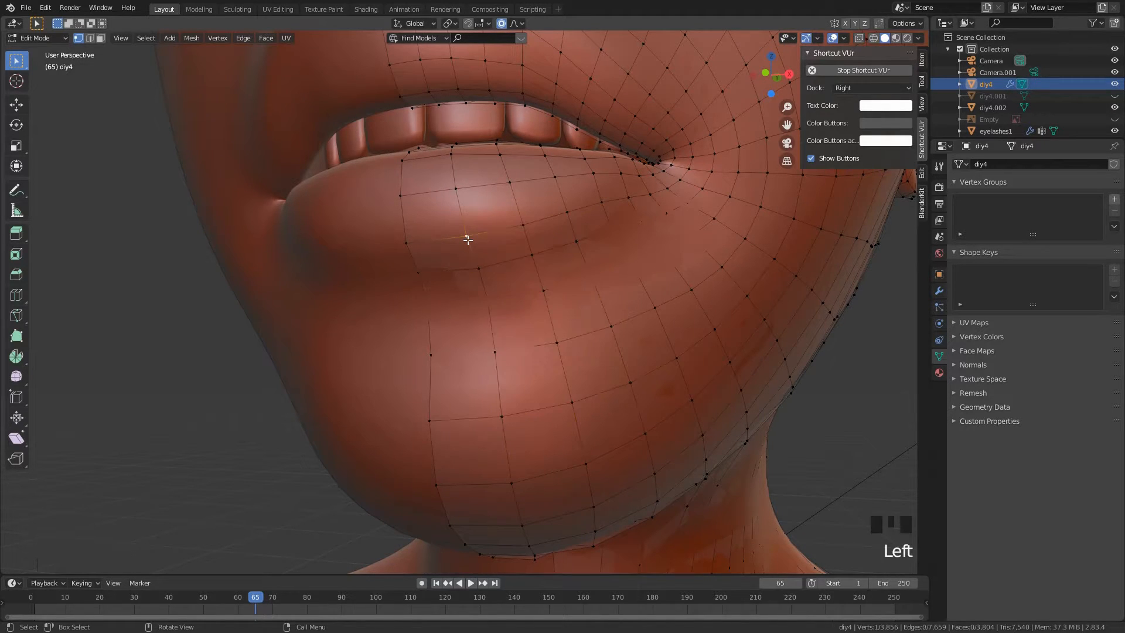
ctrl+click(630, 383)
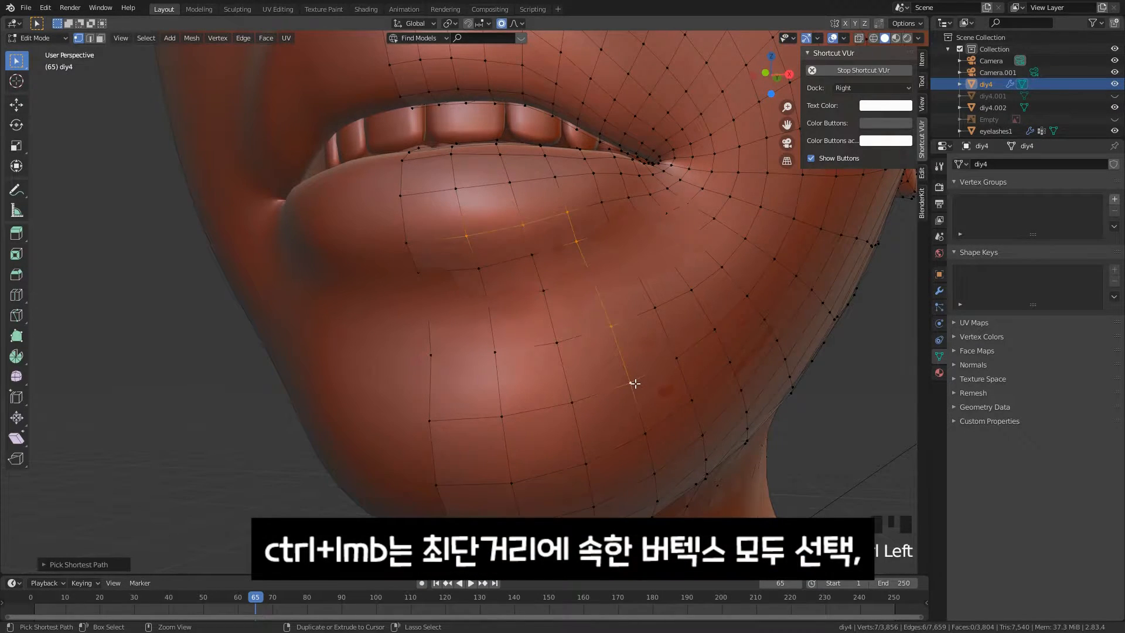
click(466, 236)
shift+click(630, 382)
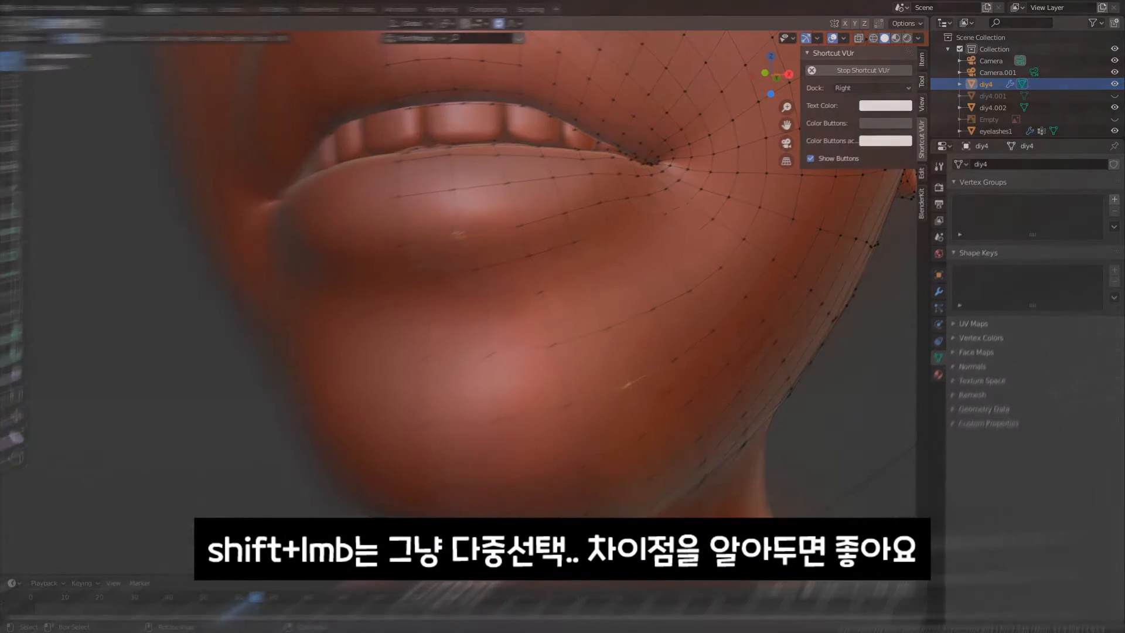
Add the vertical loops through the lower lip and chin to the selection, then clear it and select the whole mesh.
alt+shift+click(669, 366)
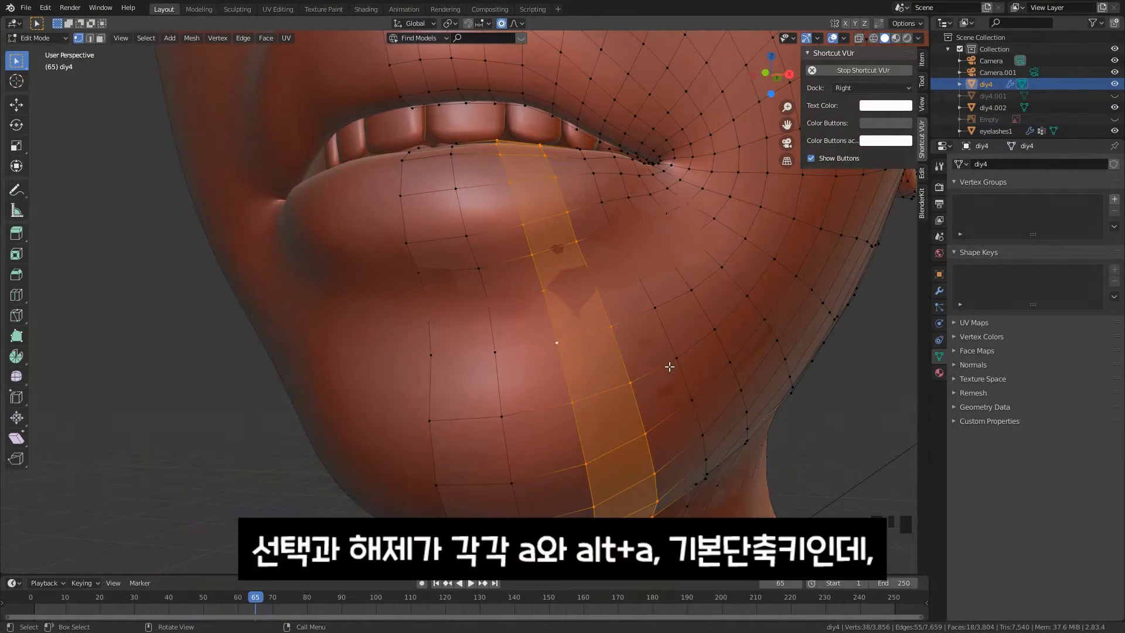
key(alt+a)
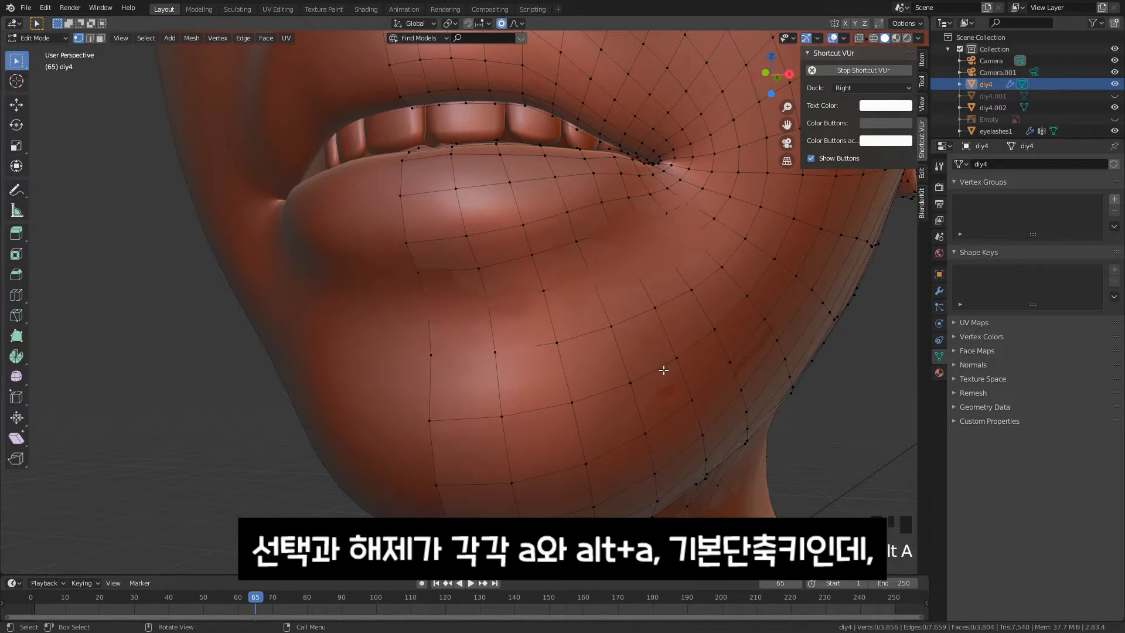
key(a)
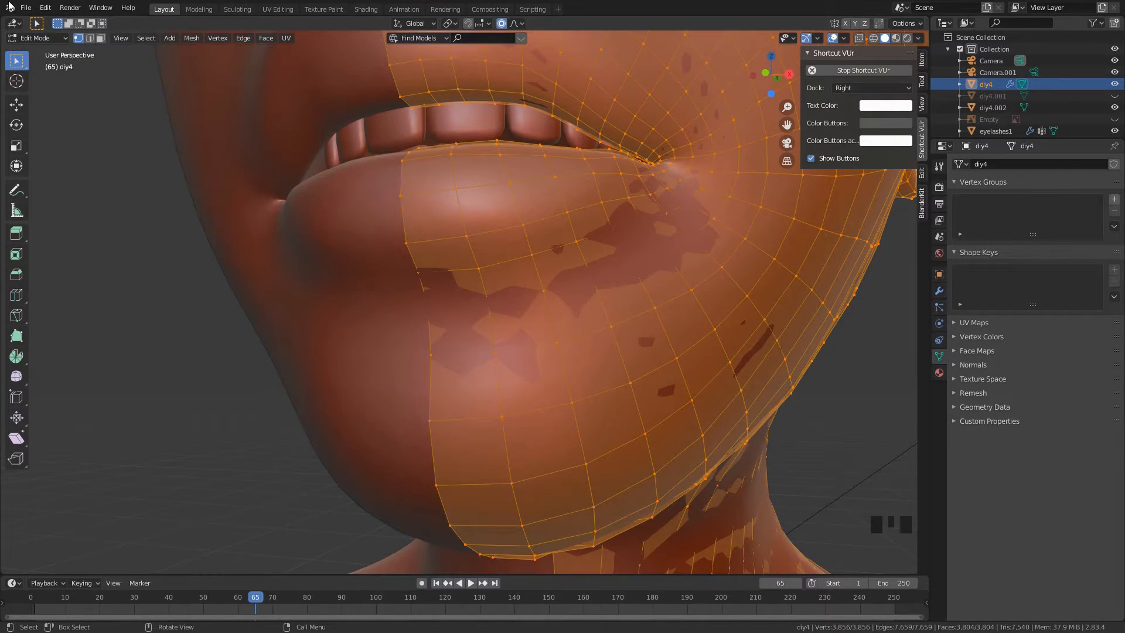
Enable Select All Toggles in the Keymap preferences and close the preferences.
click(45, 8)
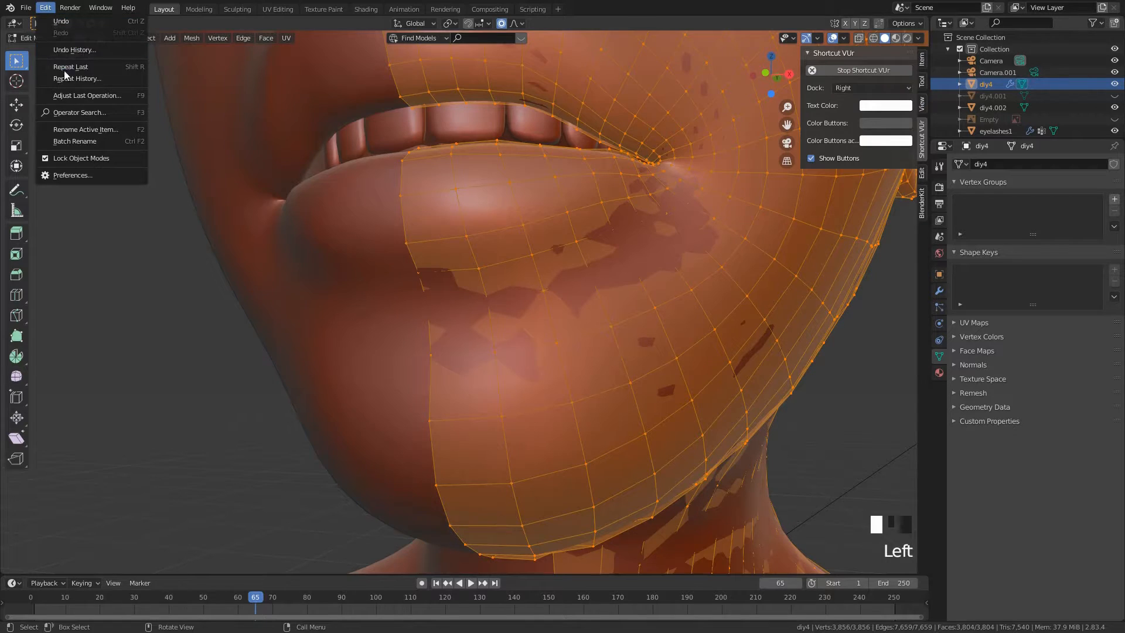
click(76, 174)
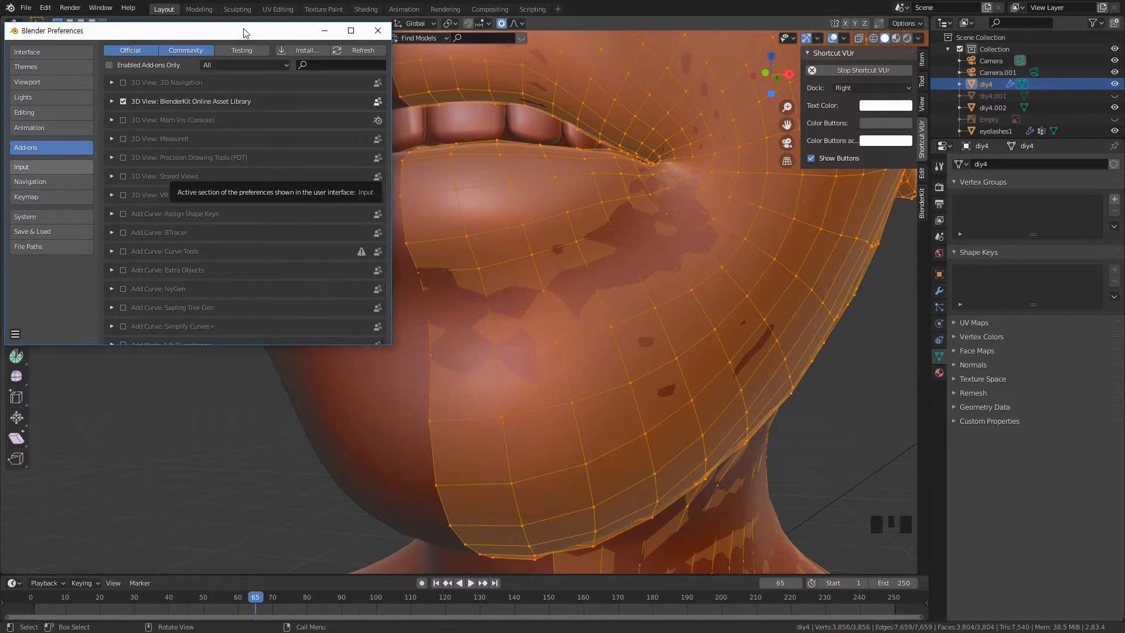
click(27, 198)
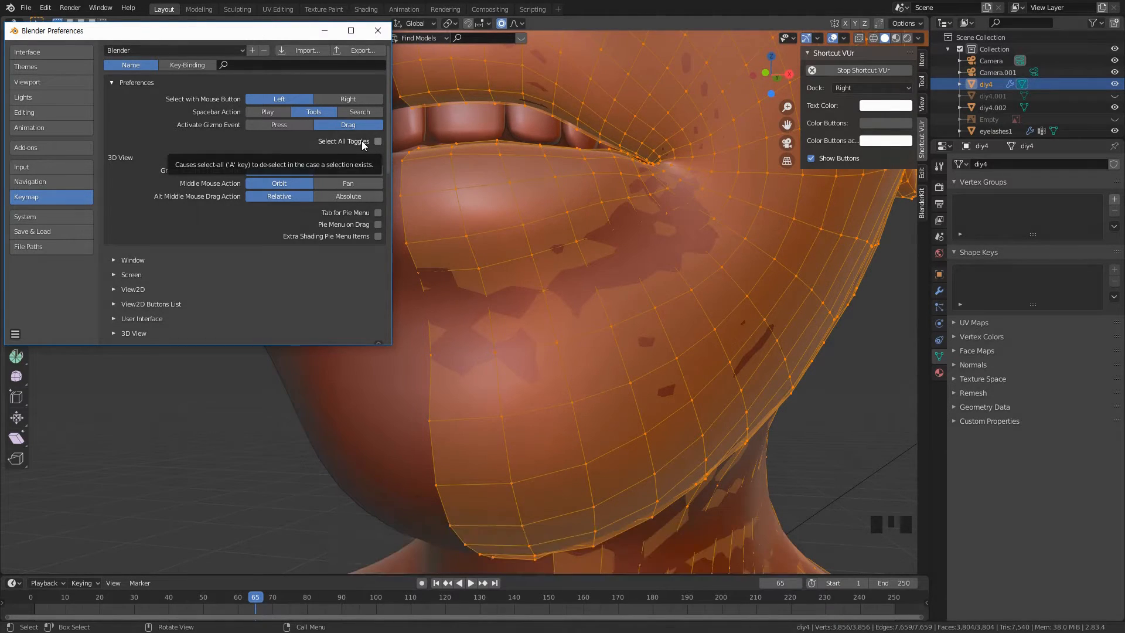
click(362, 142)
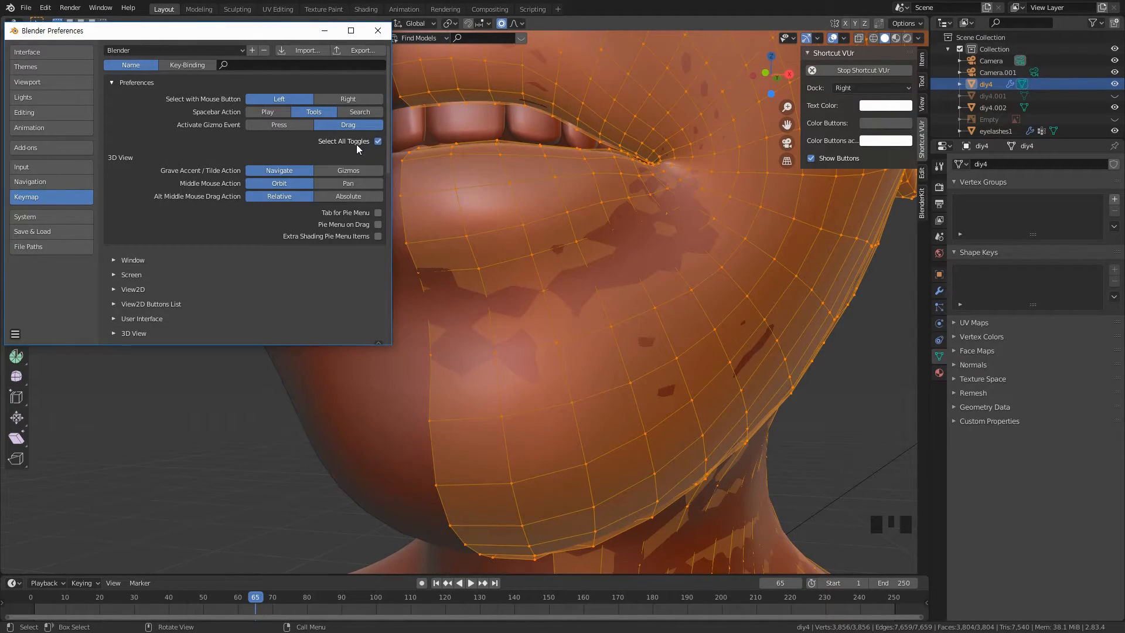
click(377, 31)
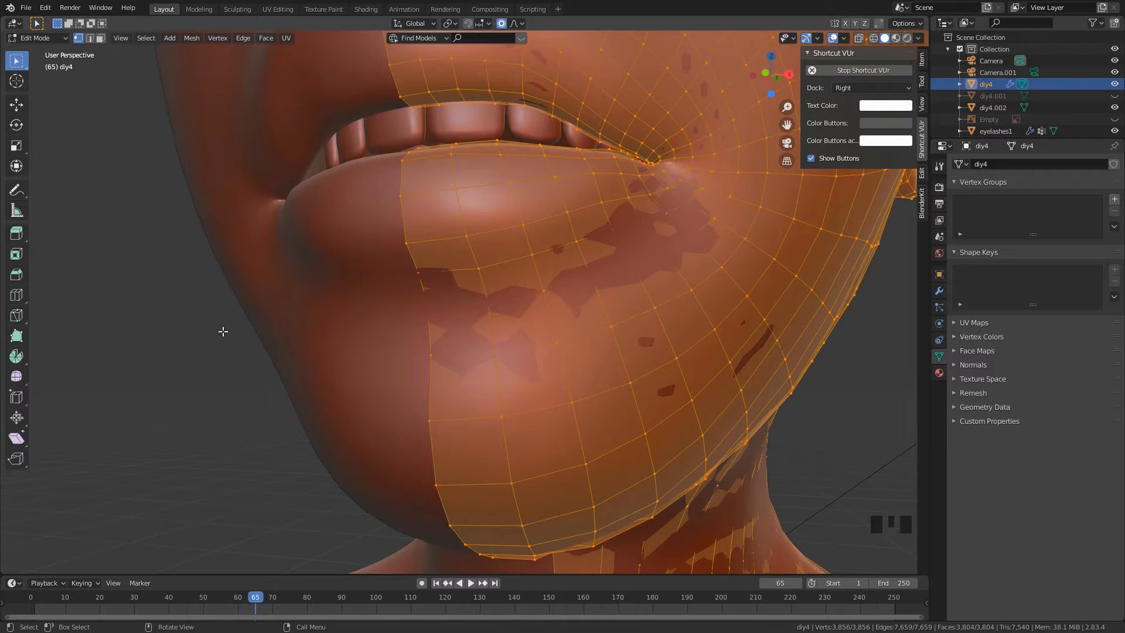
Clear the selection and test the select-all toggle on the whole mesh, ending with nothing selected.
key(alt+a)
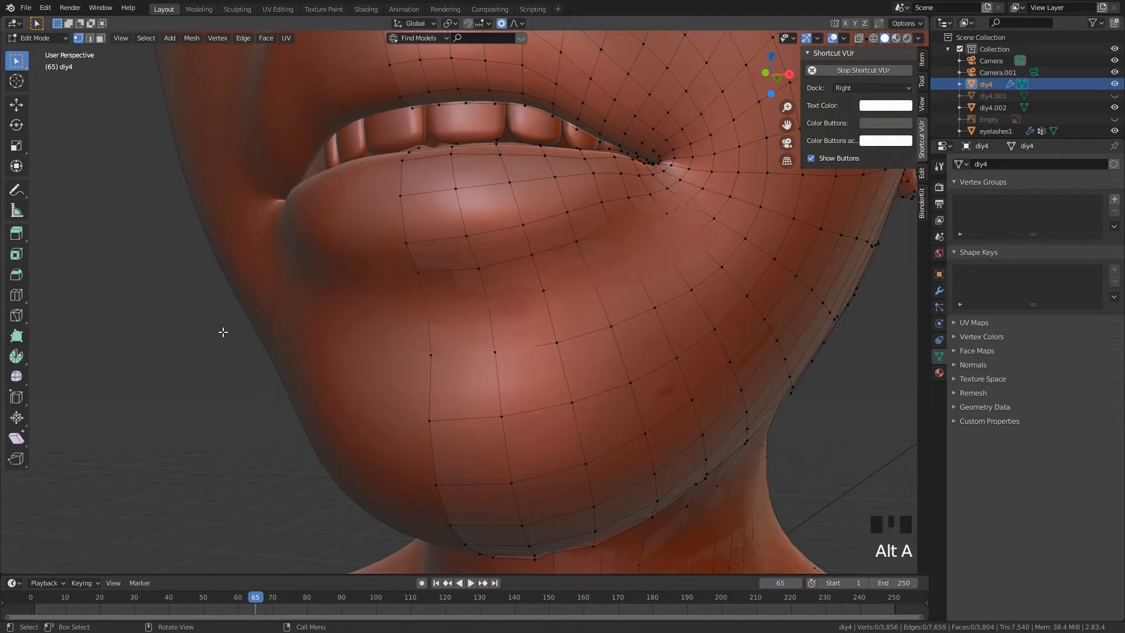
key(a)
key(a)
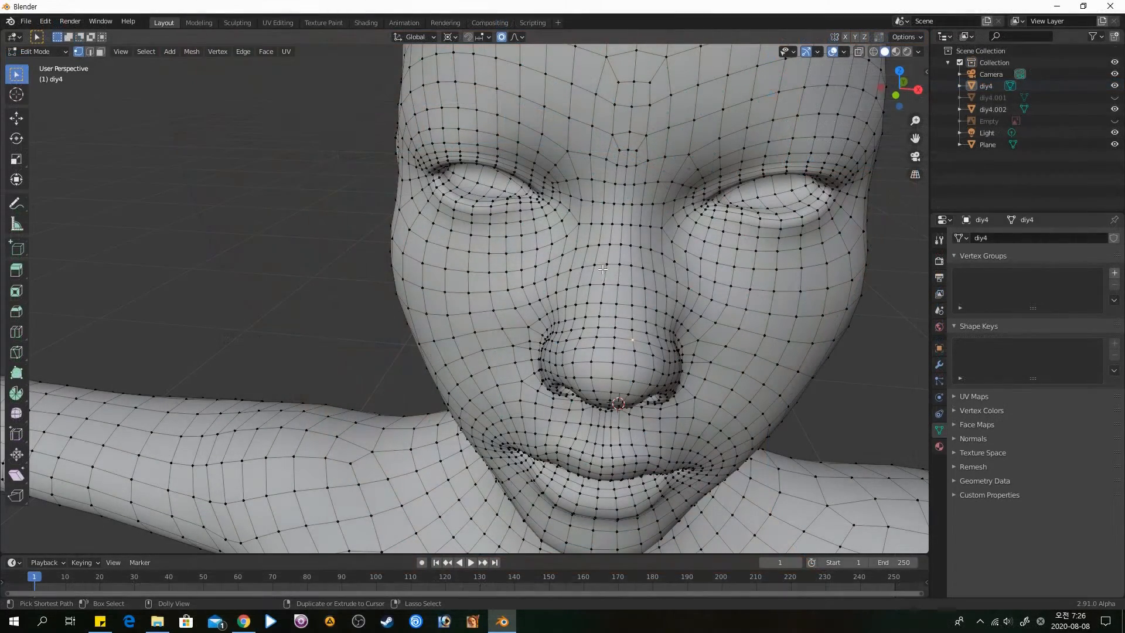
Select the nose-bridge vertices and move them about 0.0013 m forward and 0.0006 m up in right view, with Smooth falloff at size 0.02.
click(606, 264)
ctrl+shift+click(632, 303)
key(KP_3)
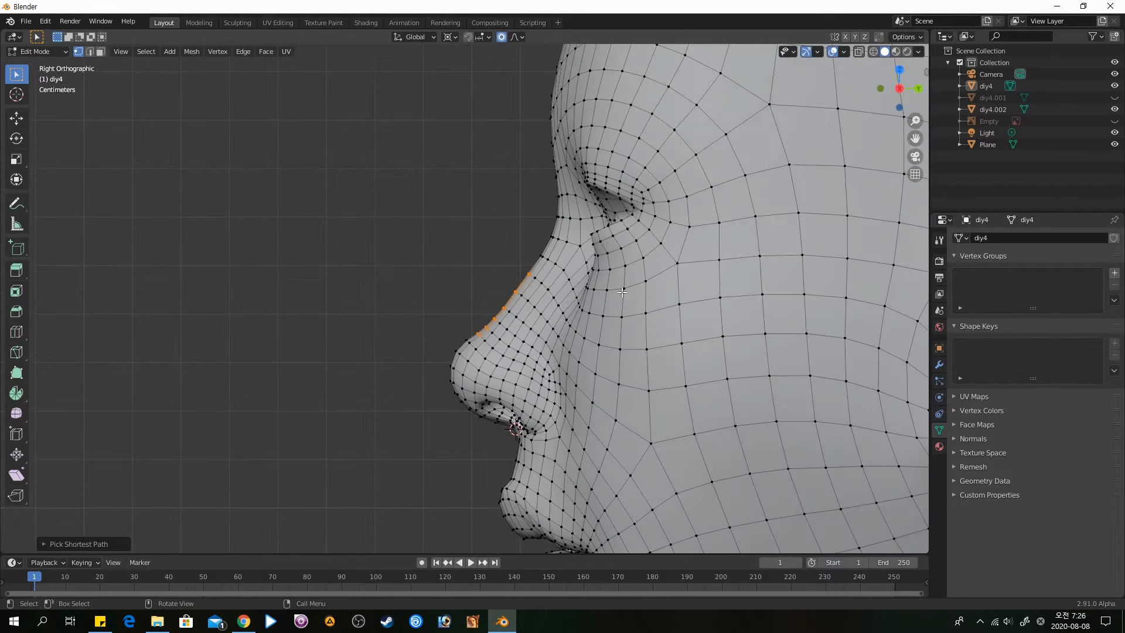
key(g)
key(y)
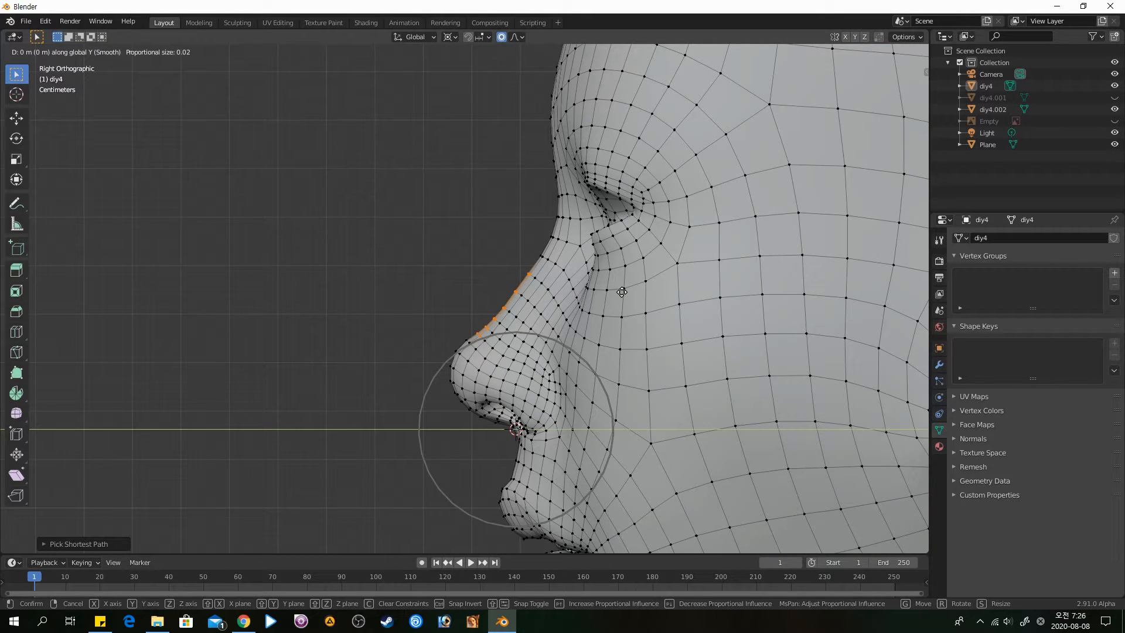
key(y)
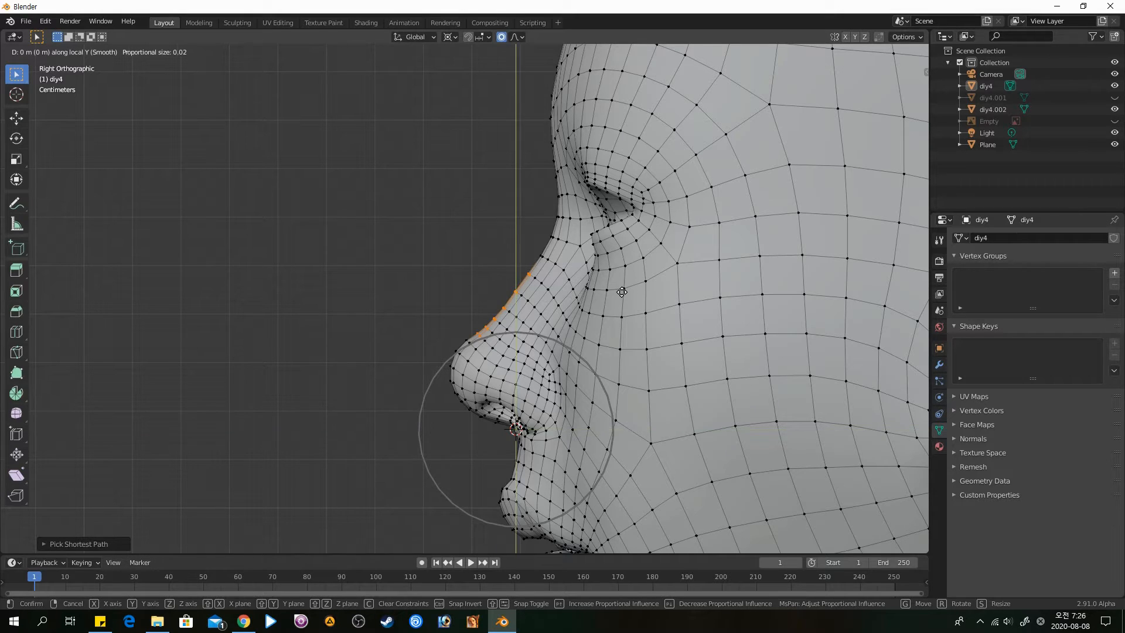
key(y)
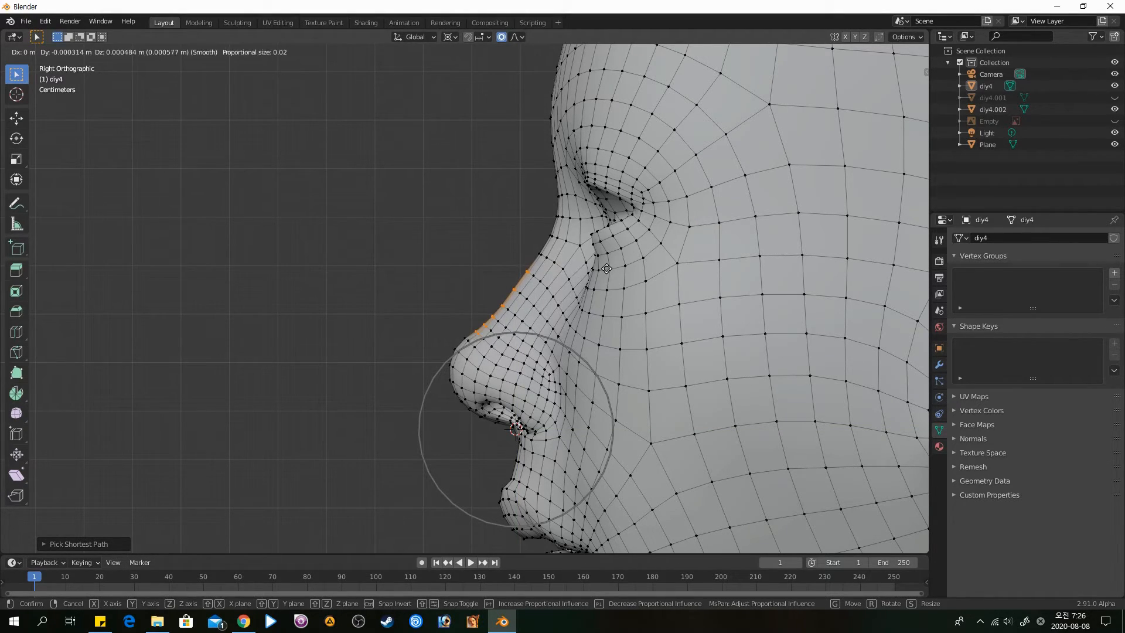
scroll(584, 268, up, 4)
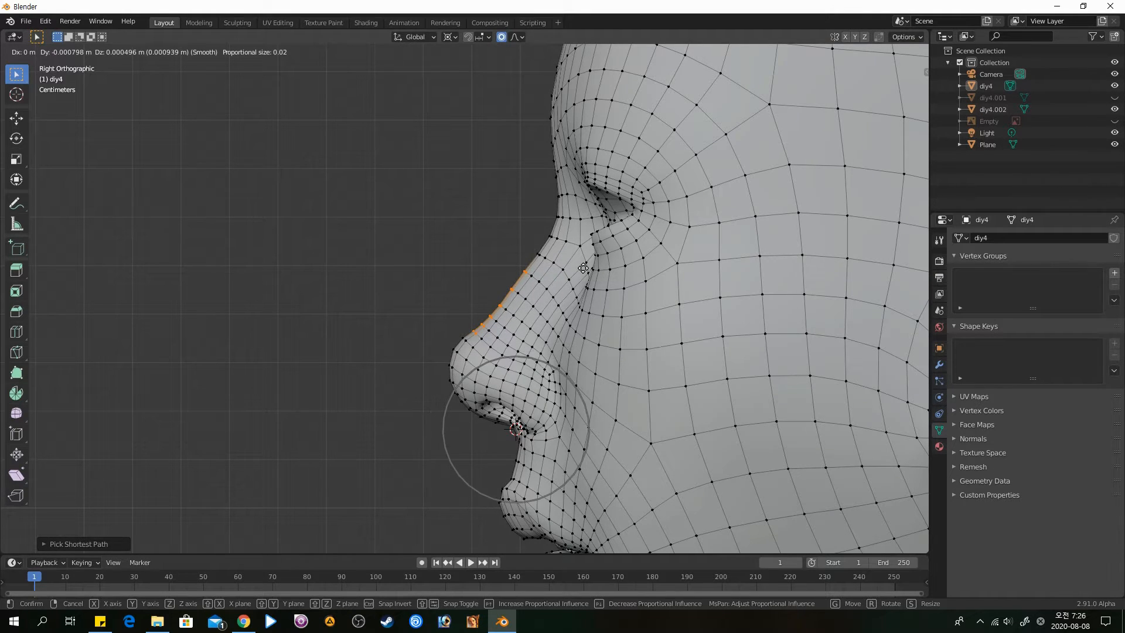
scroll(581, 268, down, 4)
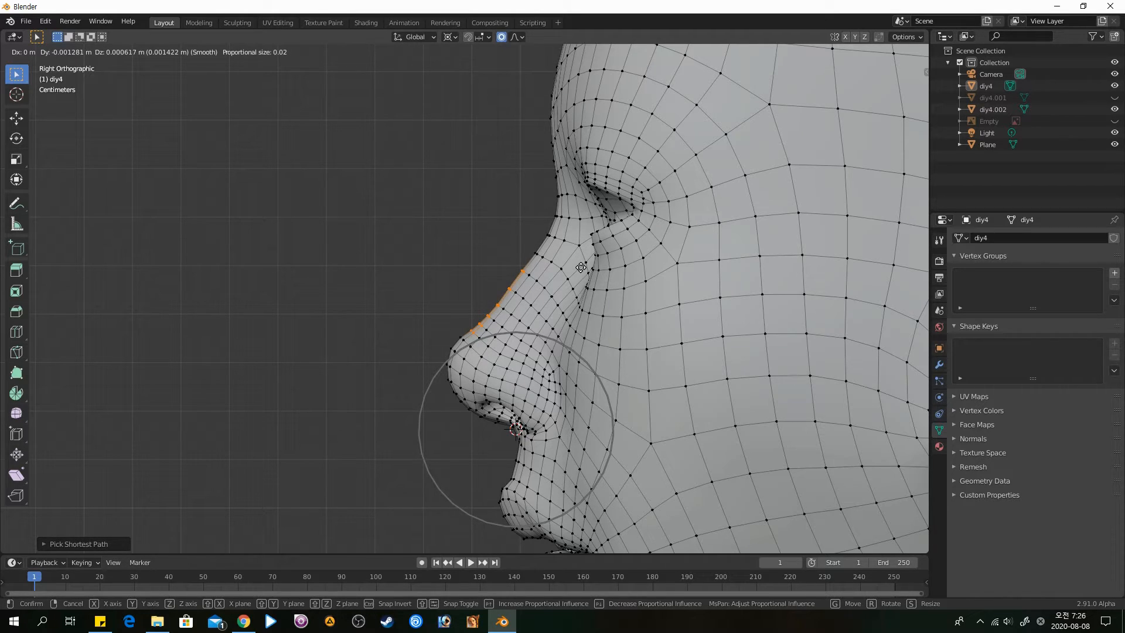
click(581, 268)
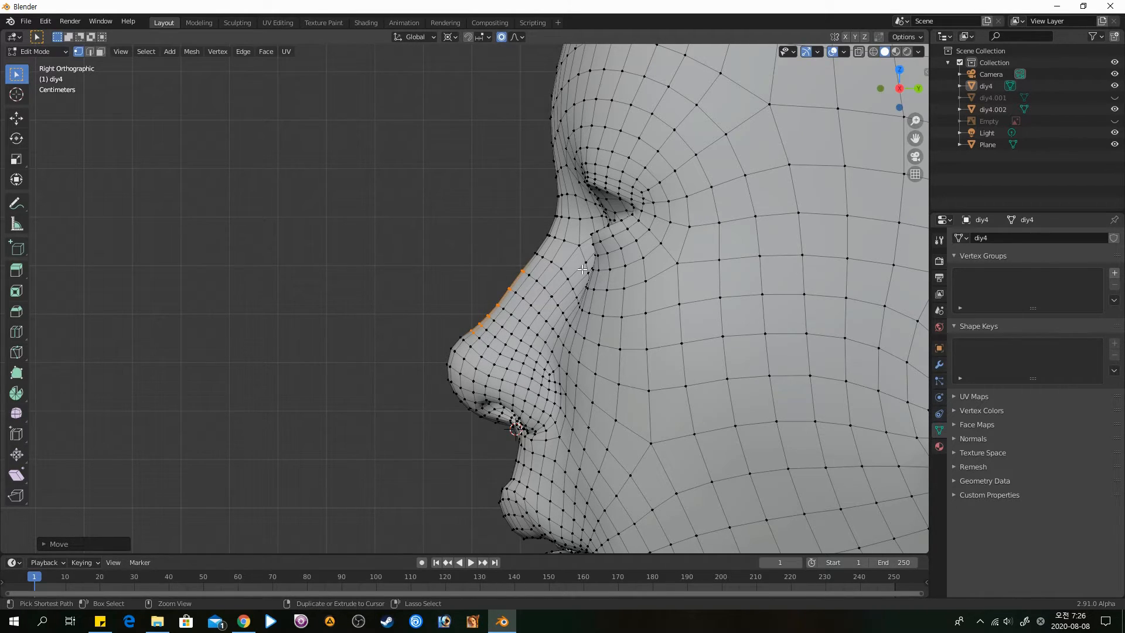
Compare the nose profile before and after the bridge move using undo and redo, viewing it in Object Mode.
key(ctrl+z)
scroll(582, 268, down, 7)
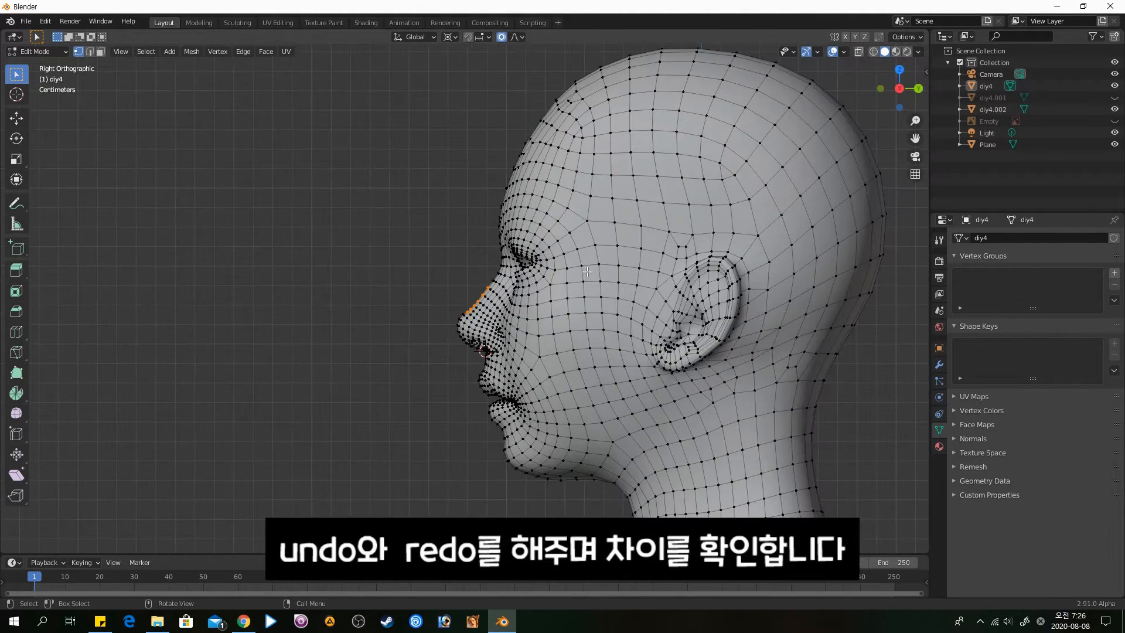
key(Tab)
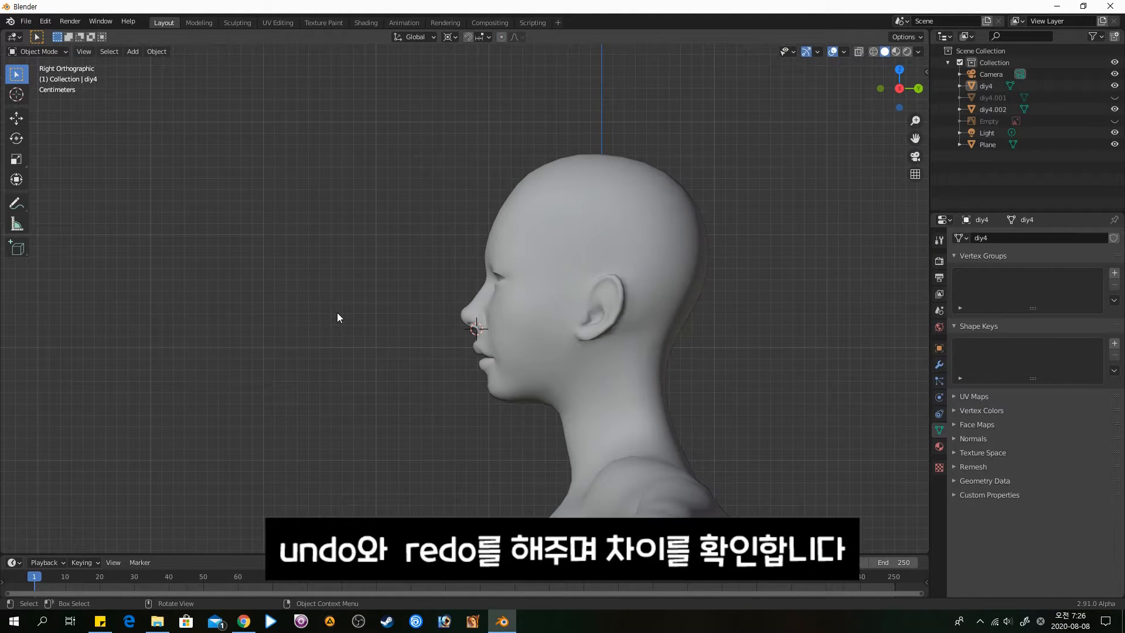
scroll(337, 318, up, 8)
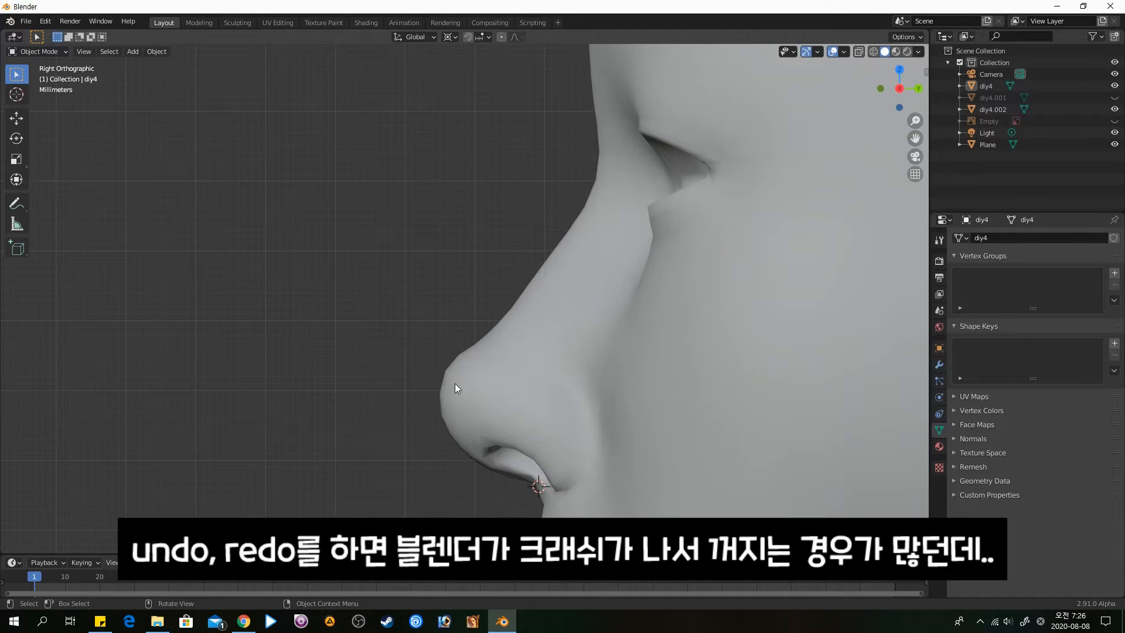
Select the upper nose-tip vertices and move them about 0.0006 m back and 0.0004 m down, with Smooth falloff at size 0.01.
key(Tab)
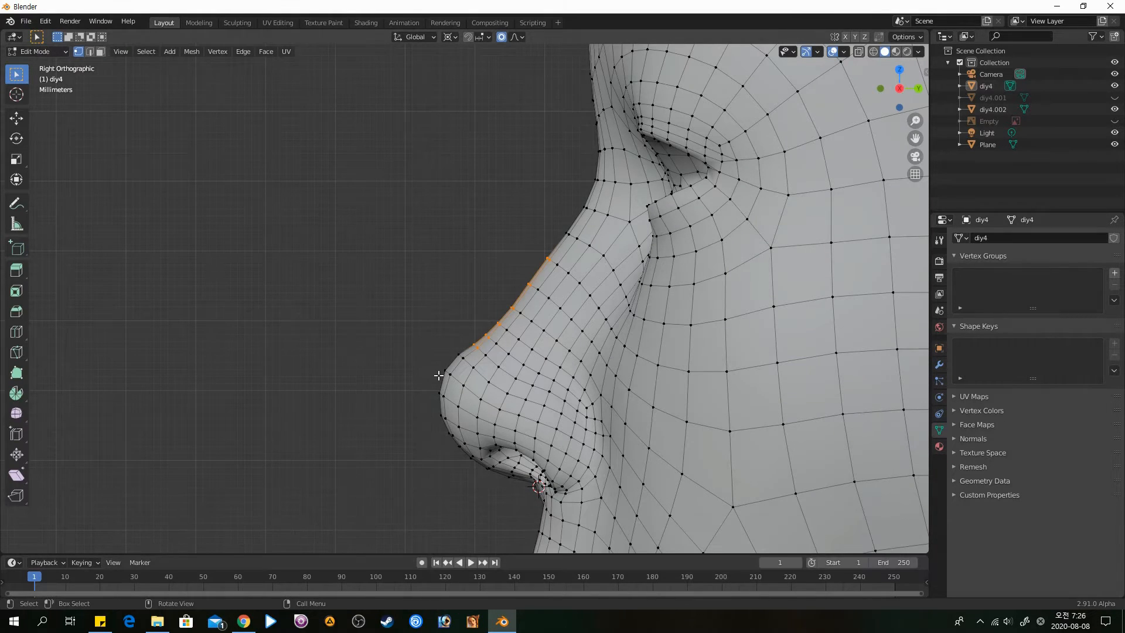
key(alt+a)
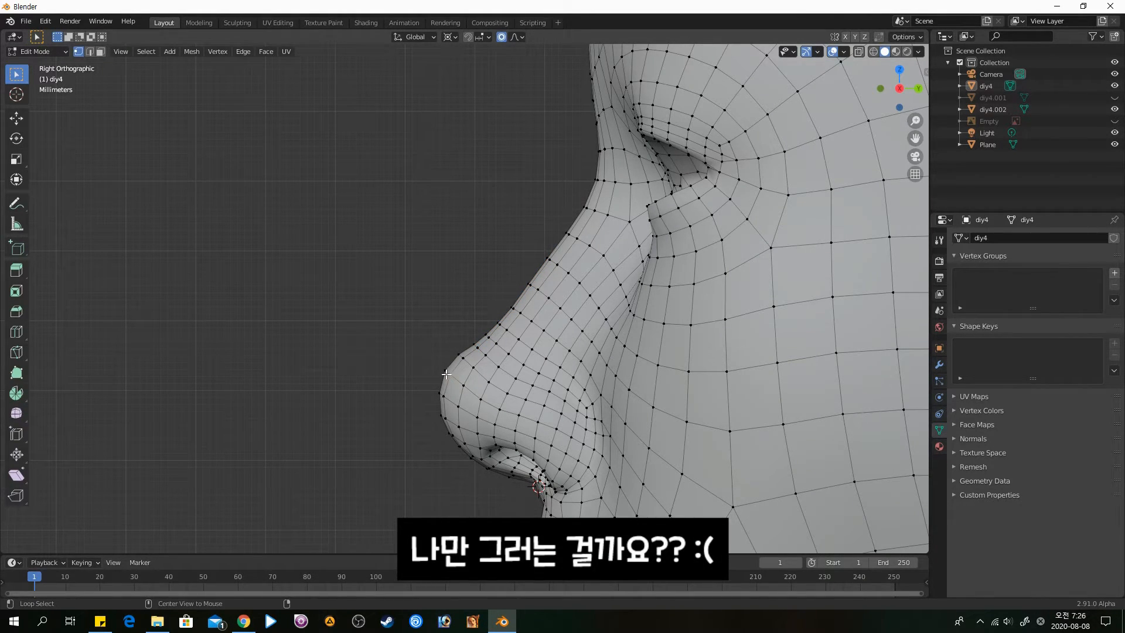
key(alt+z)
drag(428, 368, 456, 385)
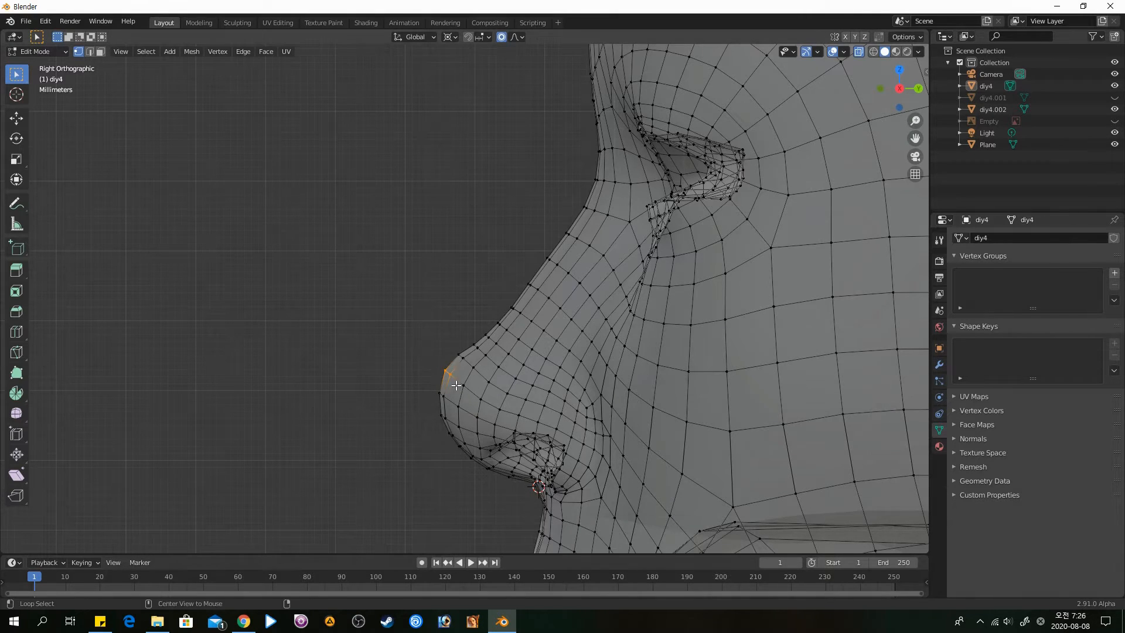
key(alt+z)
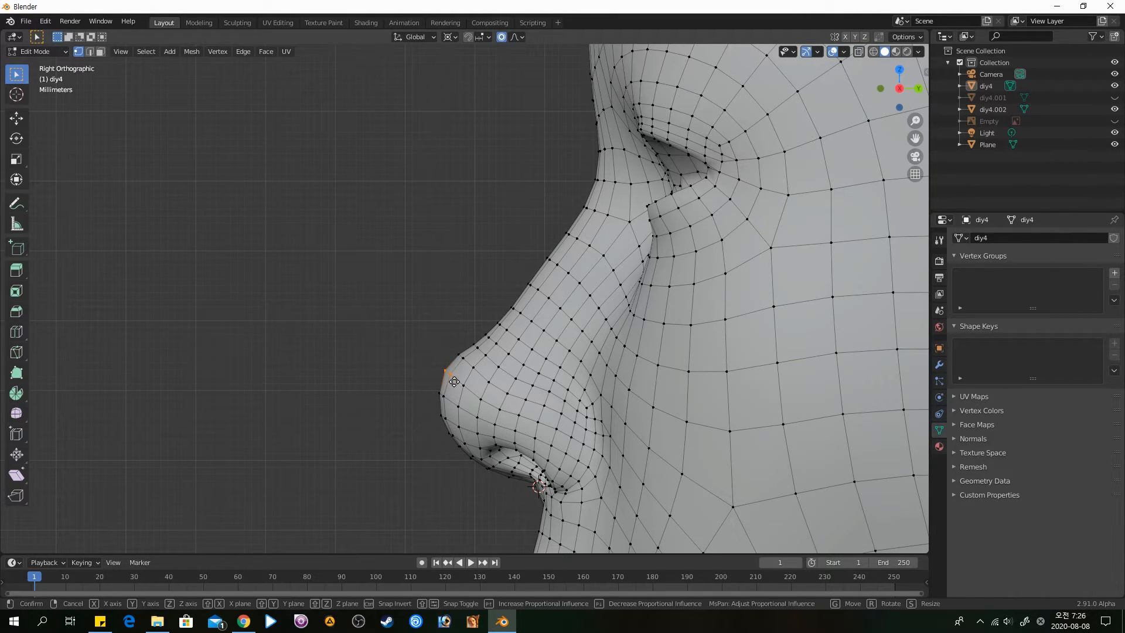
key(g)
scroll(458, 385, up, 7)
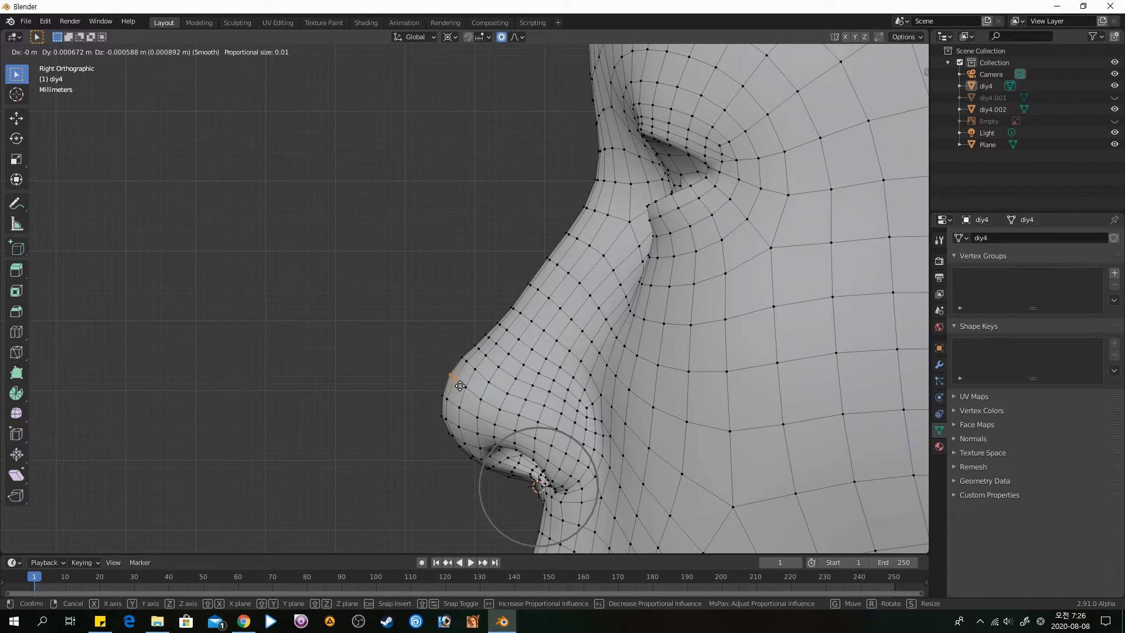
scroll(461, 384, up, 1)
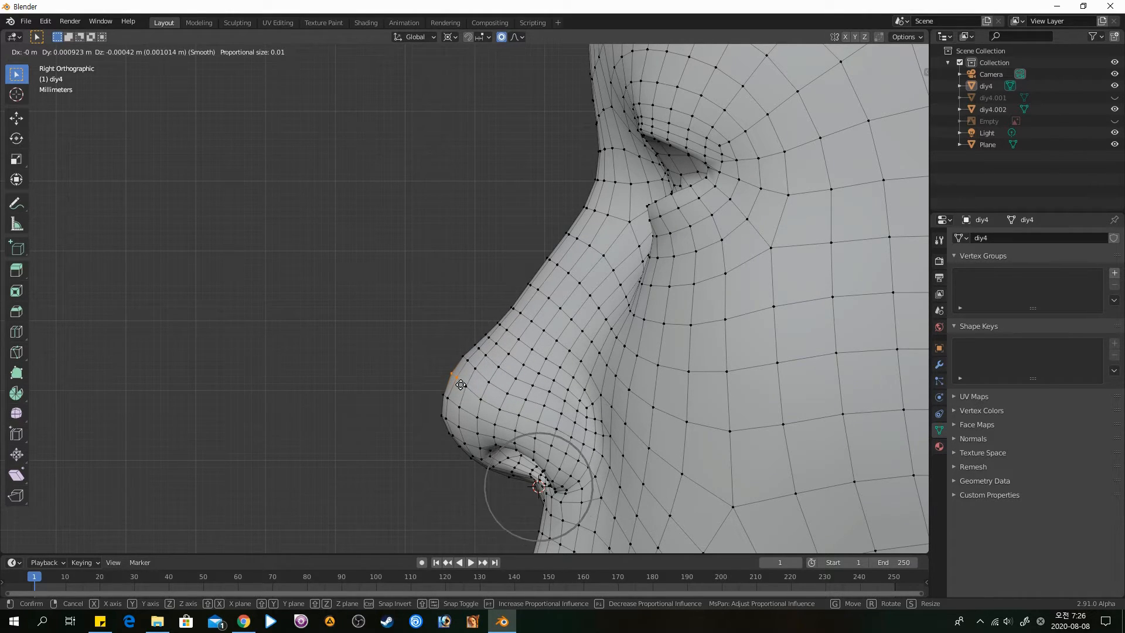
scroll(461, 384, down, 2)
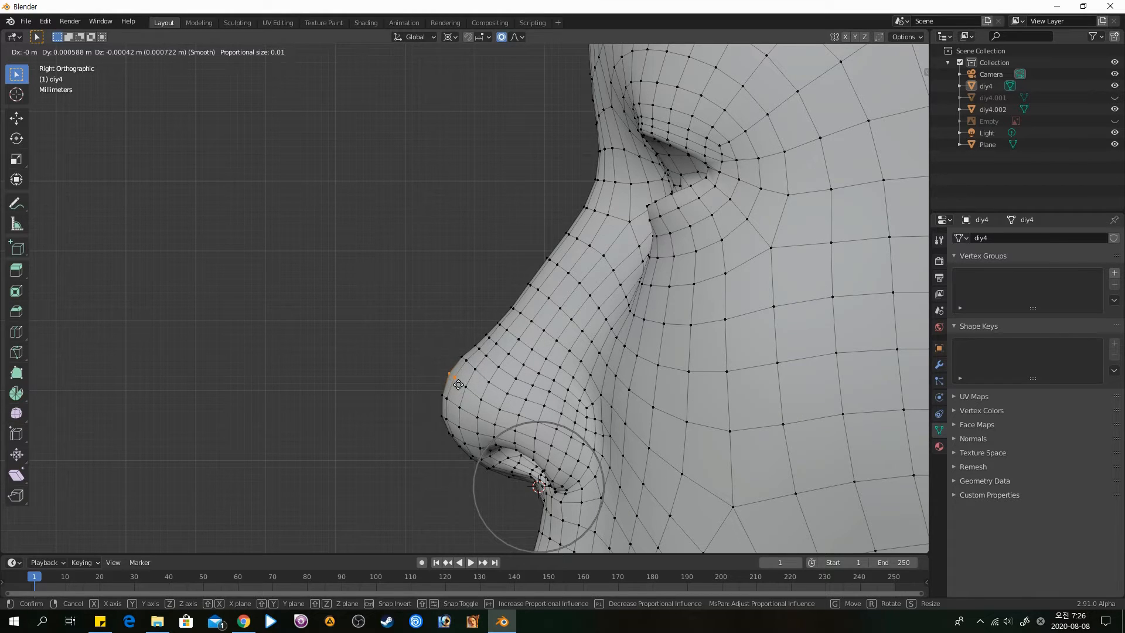
click(457, 384)
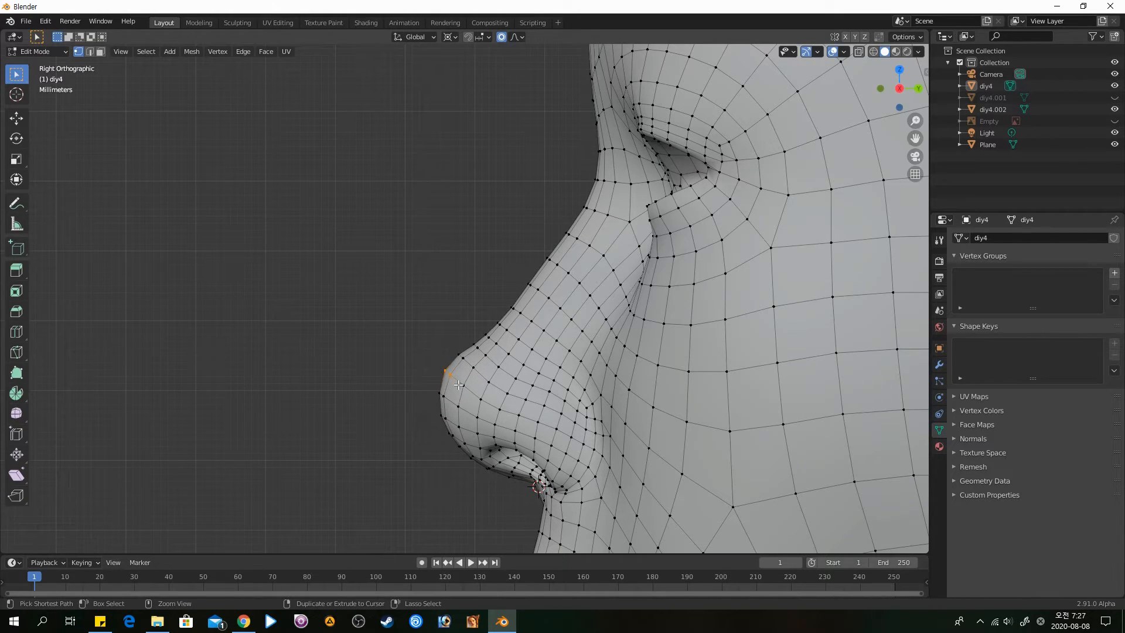
Inspect the nose profile against the whole head in Object Mode, and return to Edit Mode to view the face from another angle.
key(Tab)
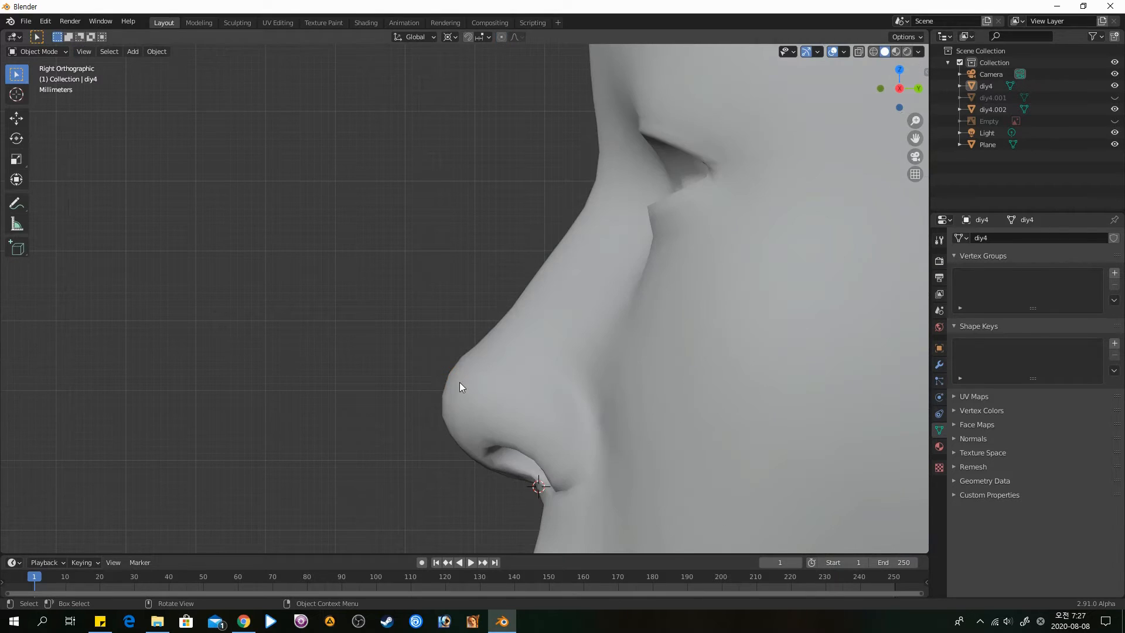
scroll(434, 349, down, 5)
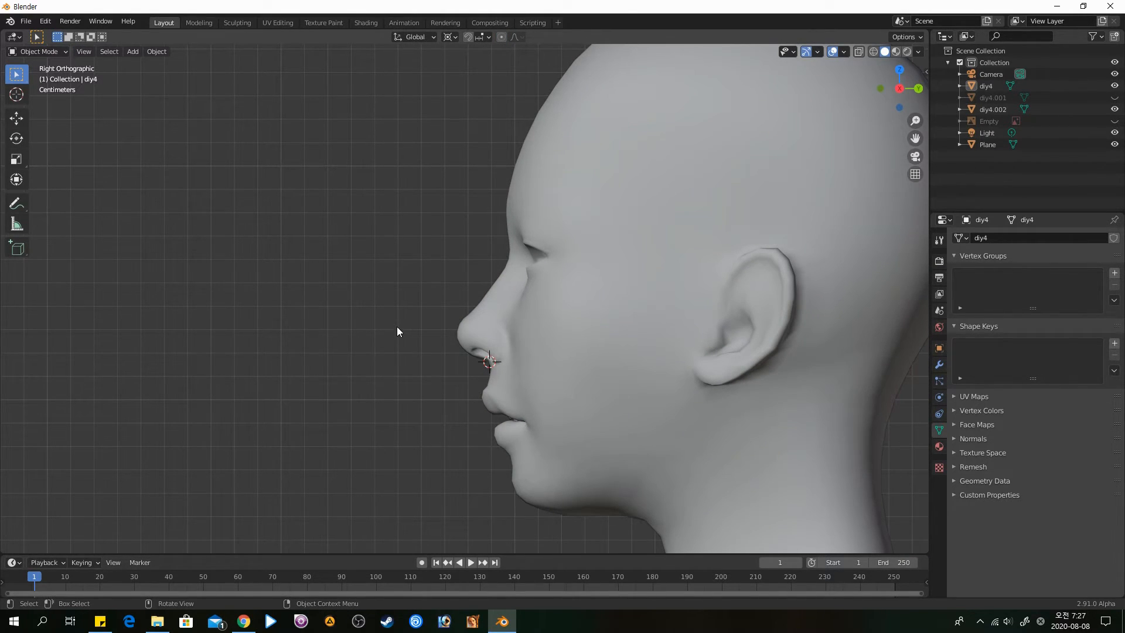
scroll(404, 329, up, 3)
key(Tab)
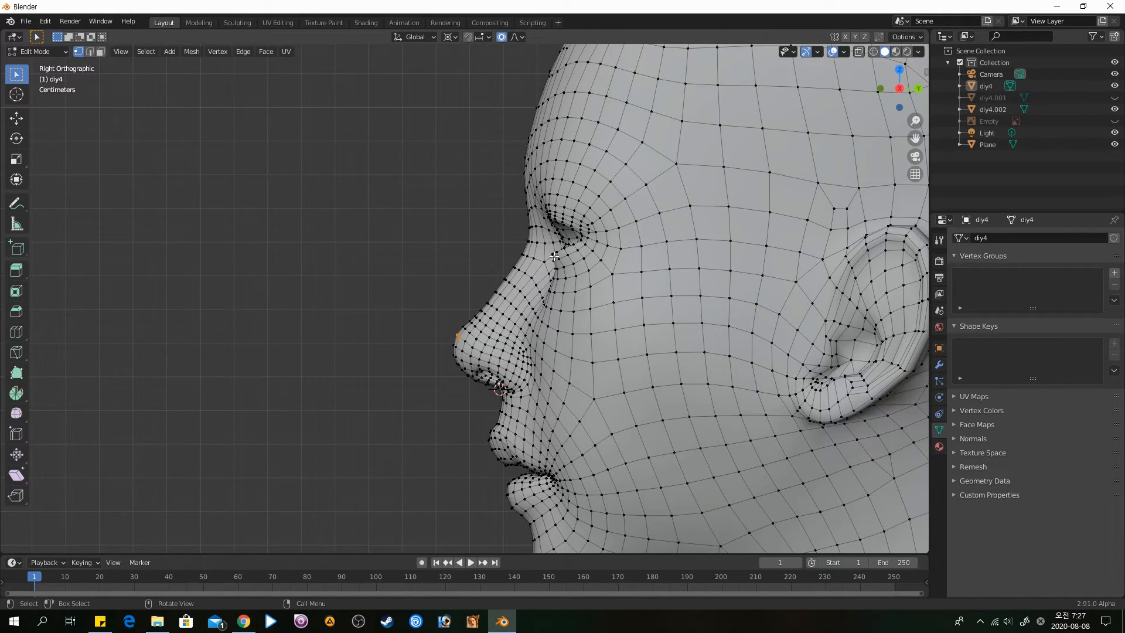
middle_drag(525, 276, 580, 325)
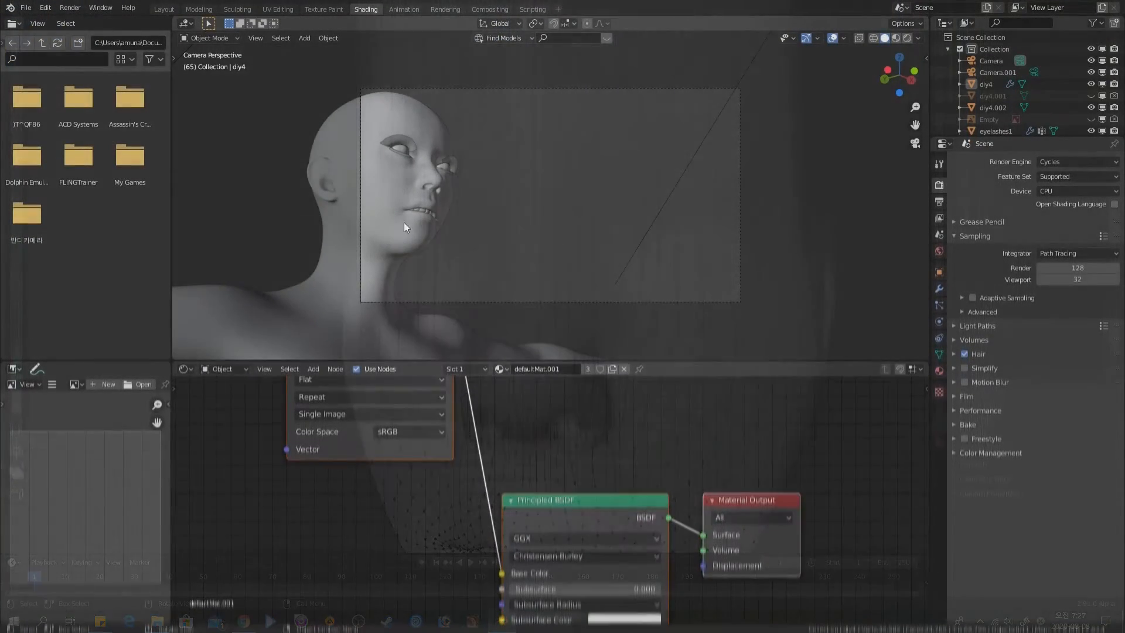
Switch the camera view in the Shading workspace to Rendered shading and fit the camera frame to the viewport.
key(z)
click(540, 181)
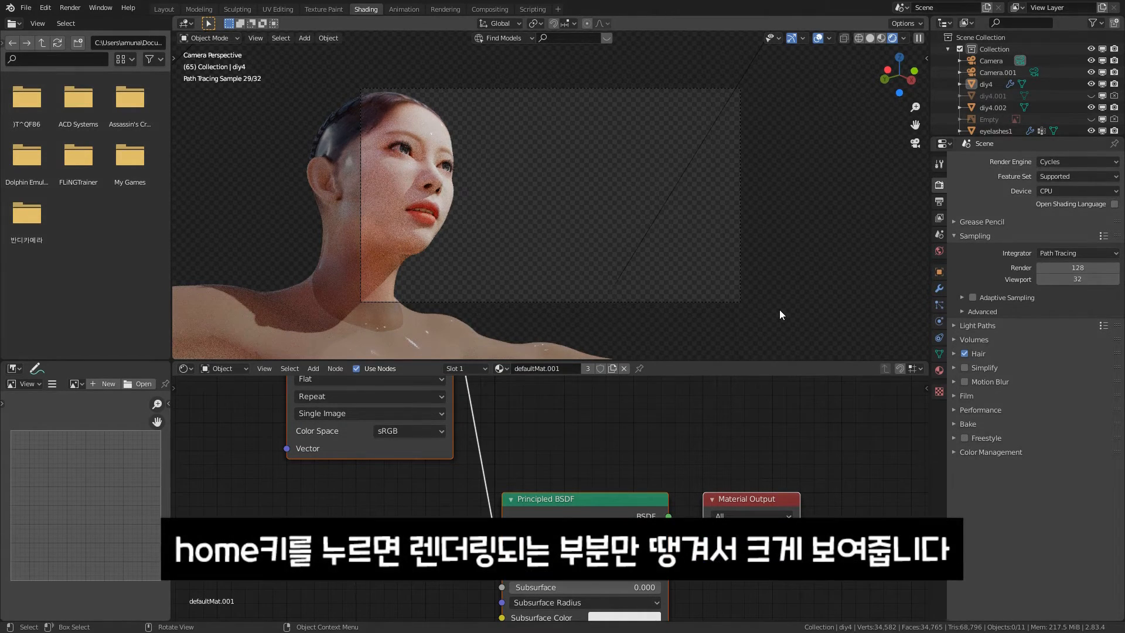
key(Home)
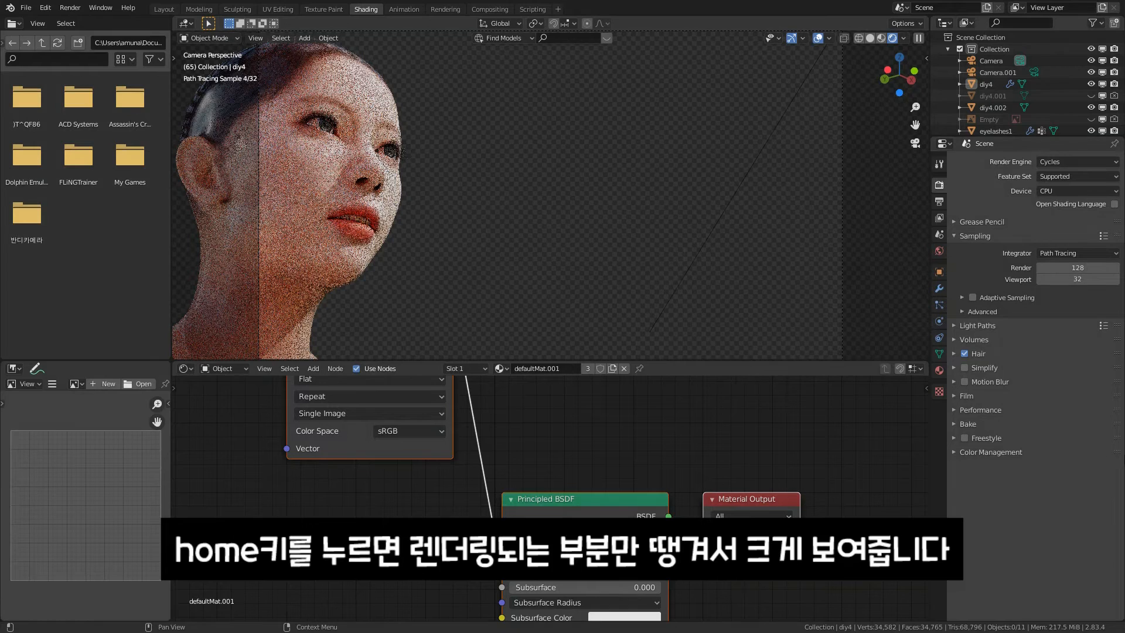